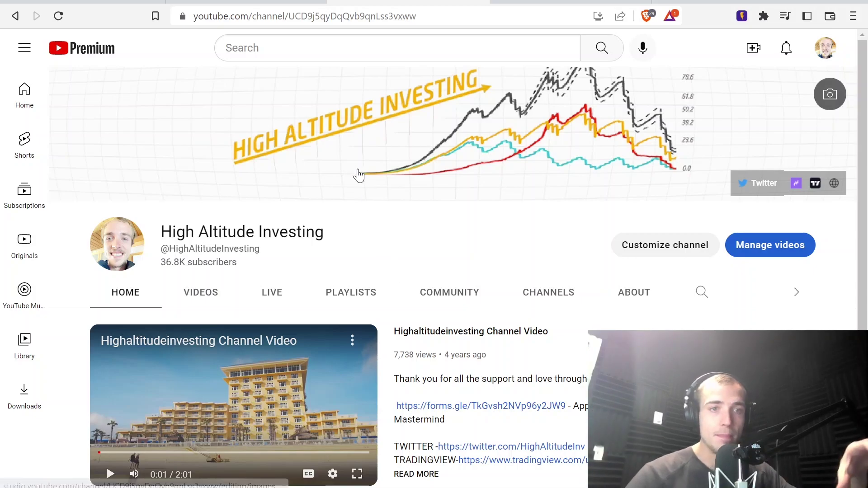
{"action": "scroll", "coordinate": [359, 174], "scroll_direction": "down", "scroll_amount": 2}
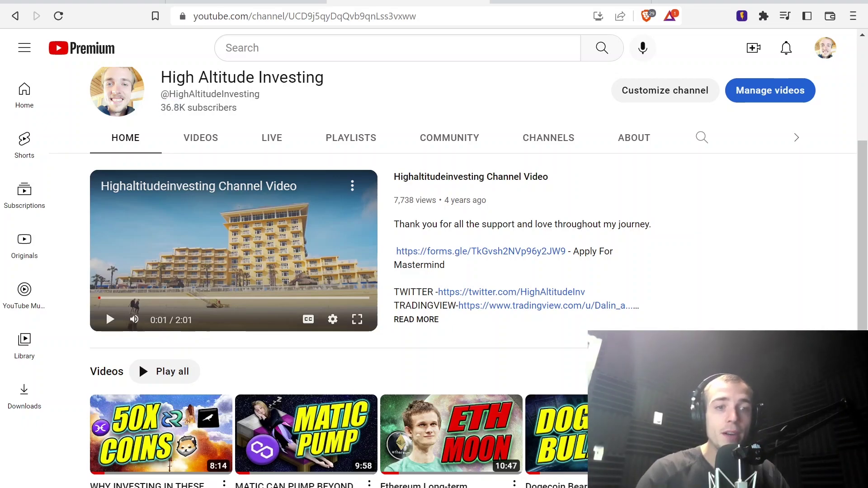
{"action": "scroll", "coordinate": [448, 428], "scroll_direction": "down", "scroll_amount": 1}
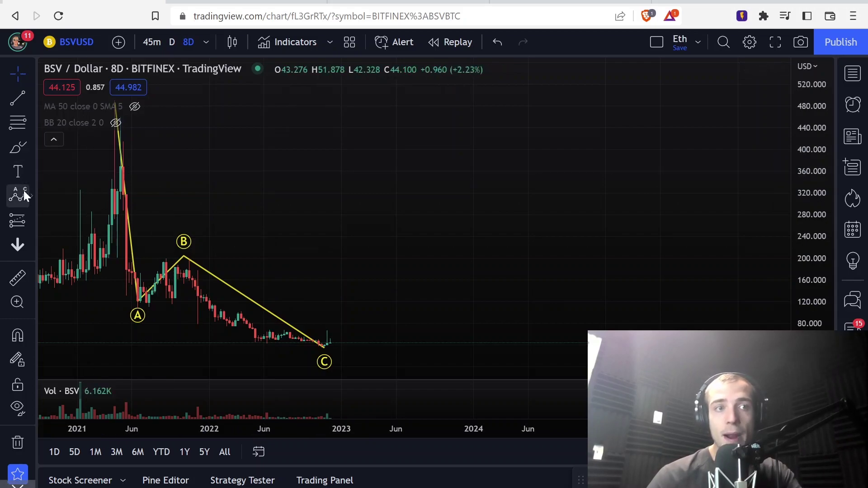
- Draw a freehand downward arrow on the BSV/Dollar chart
{"action": "left_click", "coordinate": [19, 150]}
{"action": "left_click_drag", "start_coordinate": [193, 213], "coordinate": [223, 159]}
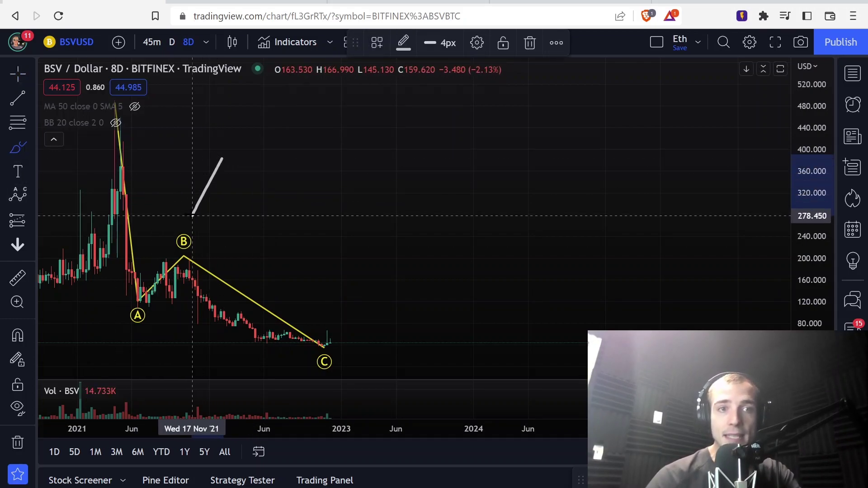
{"action": "left_click_drag", "start_coordinate": [215, 203], "coordinate": [192, 211]}
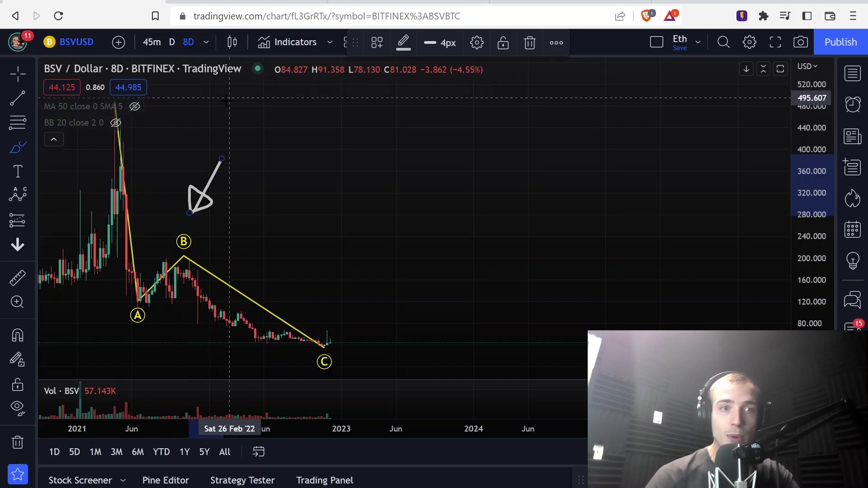
- Circle the 2021 price peak and the latest candles near point C
{"action": "left_click_drag", "start_coordinate": [217, 132], "coordinate": [291, 150]}
{"action": "left_click", "coordinate": [18, 147]}
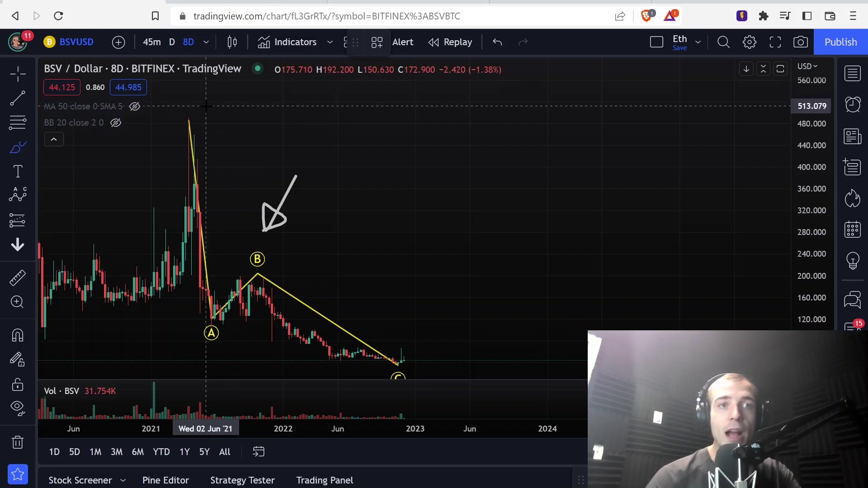
{"action": "left_click_drag", "start_coordinate": [206, 106], "coordinate": [194, 117]}
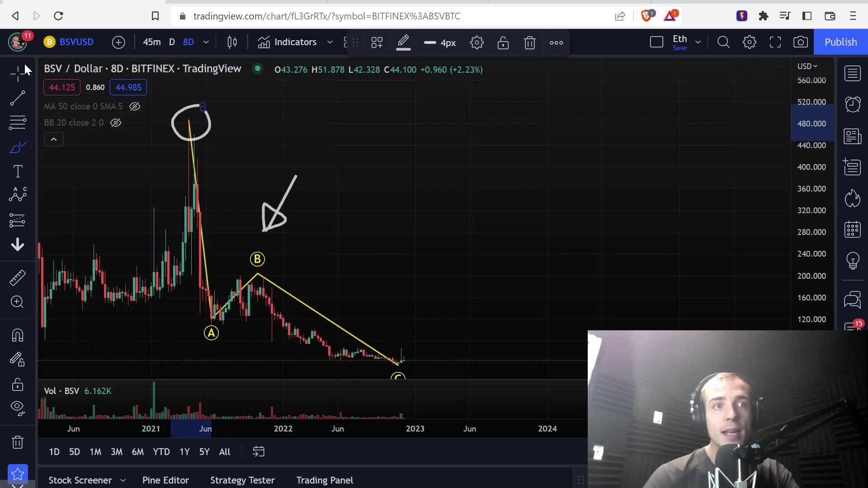
{"action": "left_click_drag", "start_coordinate": [190, 121], "coordinate": [175, 108]}
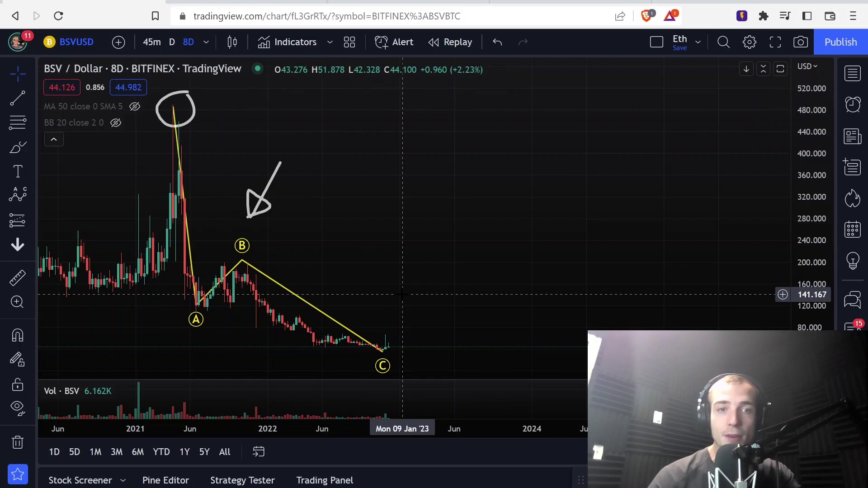
{"action": "left_click", "coordinate": [18, 148]}
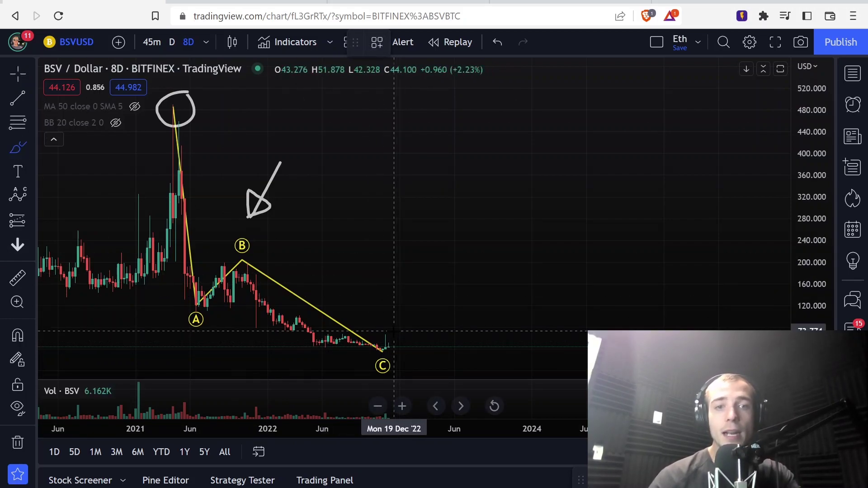
{"action": "mouse_move", "coordinate": [391, 332]}
{"action": "left_mouse_down"}
{"action": "mouse_move", "coordinate": [377, 334]}
{"action": "mouse_move", "coordinate": [400, 334]}
{"action": "left_mouse_up"}
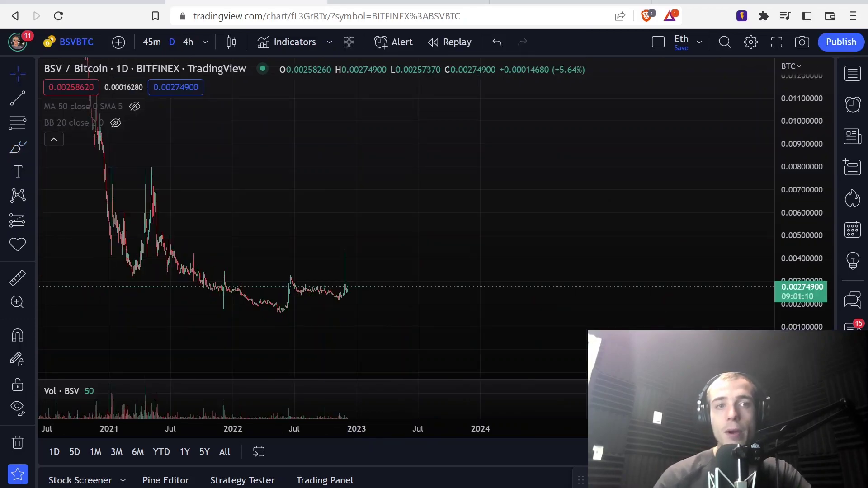
- Draw a curve under the 2022 lows and an upward arrow from the latest candles
{"action": "left_click", "coordinate": [19, 151]}
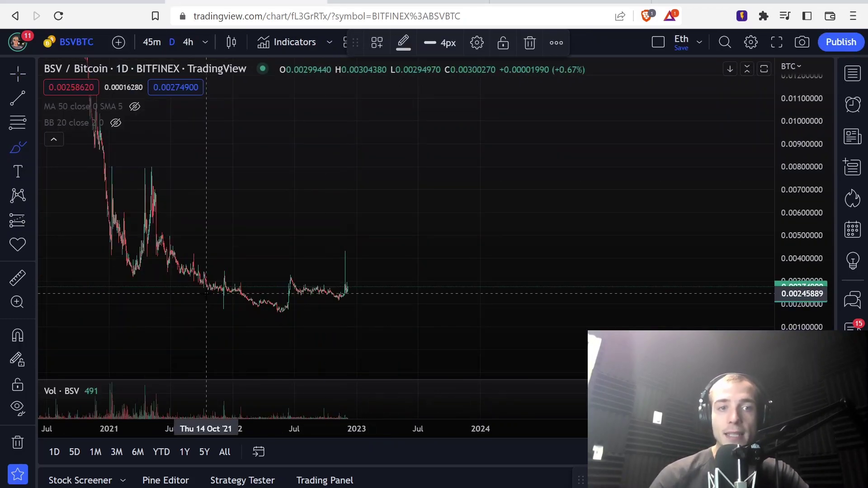
{"action": "mouse_move", "coordinate": [209, 298]}
{"action": "left_mouse_down"}
{"action": "mouse_move", "coordinate": [285, 313]}
{"action": "mouse_move", "coordinate": [355, 300]}
{"action": "left_mouse_up"}
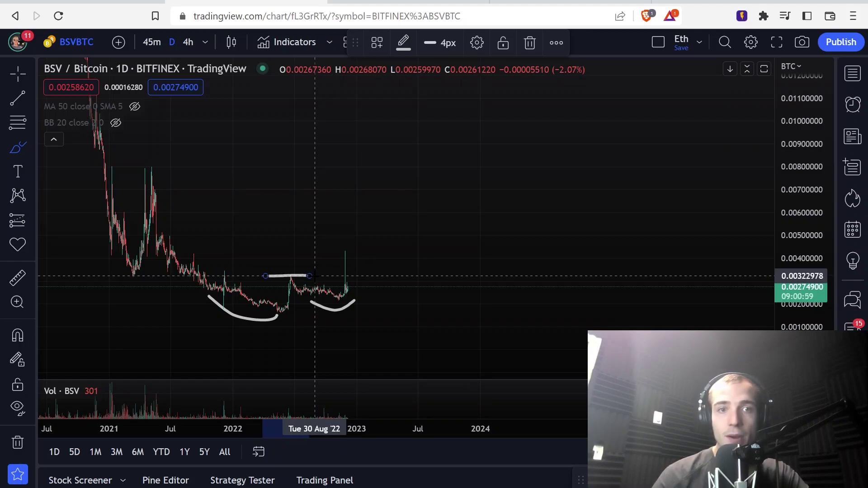
{"action": "mouse_move", "coordinate": [354, 287]}
{"action": "left_mouse_down"}
{"action": "mouse_move", "coordinate": [372, 238]}
{"action": "mouse_move", "coordinate": [380, 263]}
{"action": "left_mouse_up"}
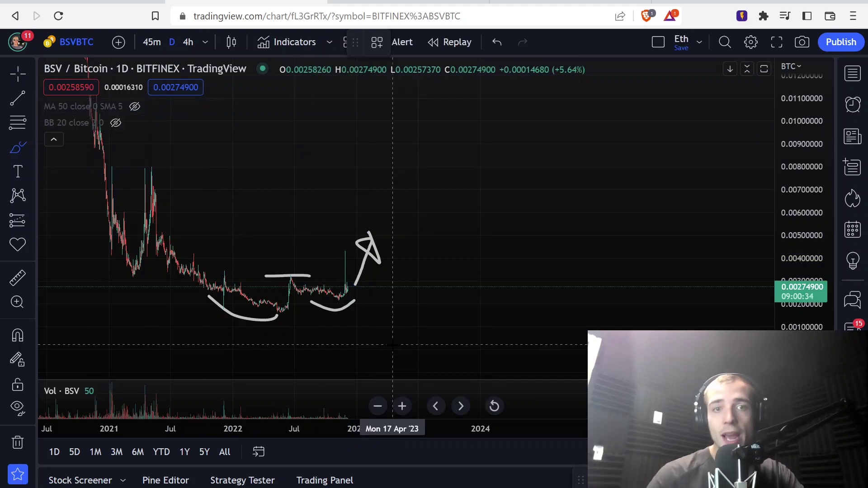
- Remove the stray zigzag sketch and circle the mid-2022 peak
{"action": "left_click_drag", "start_coordinate": [286, 243], "coordinate": [327, 242]}
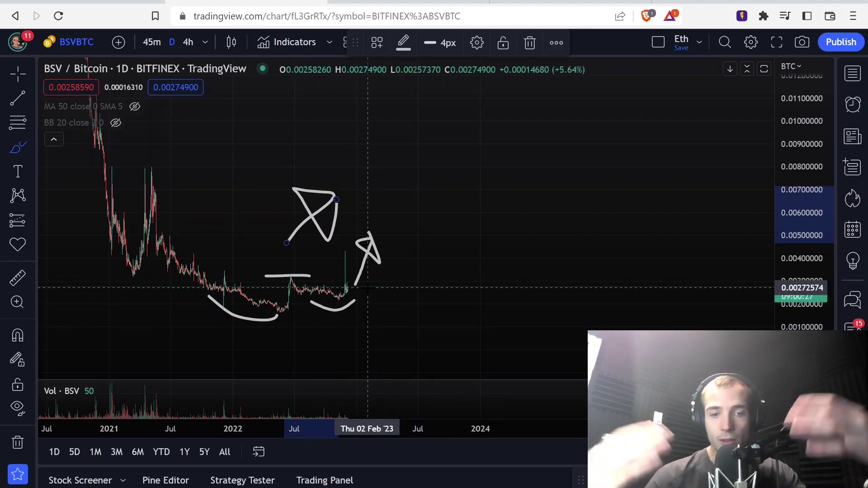
{"action": "mouse_move", "coordinate": [60, 72]}
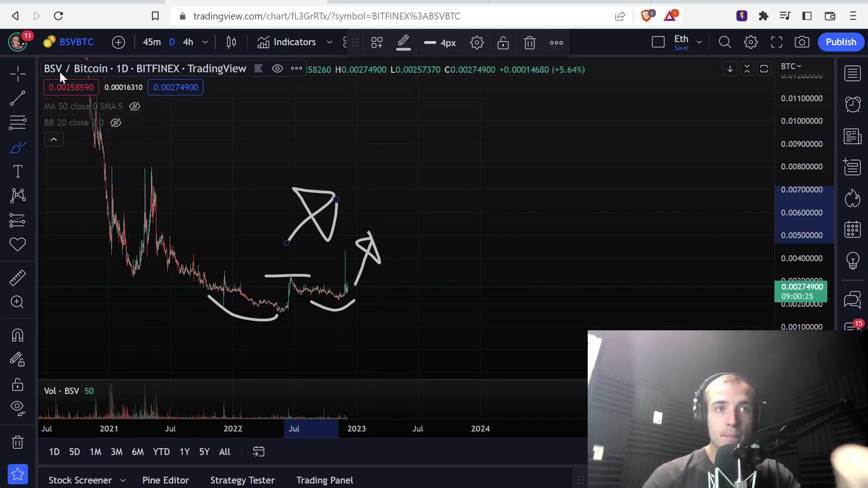
{"action": "key", "text": "Delete"}
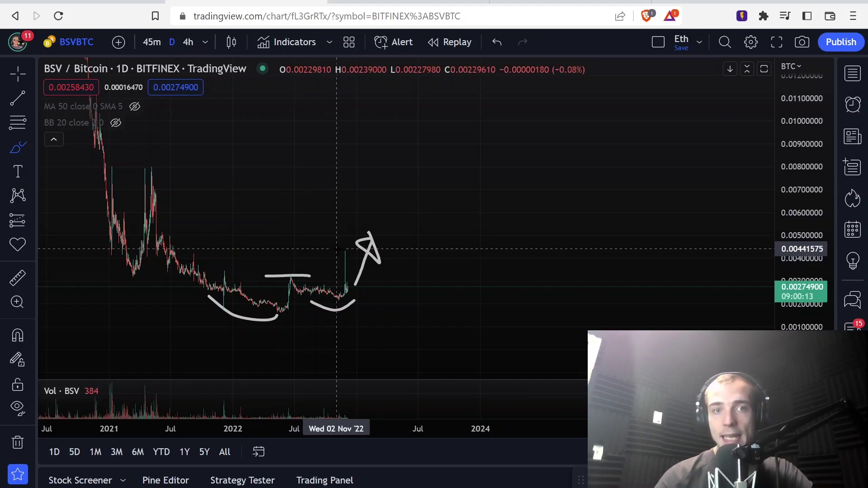
{"action": "left_click_drag", "start_coordinate": [293, 265], "coordinate": [291, 266]}
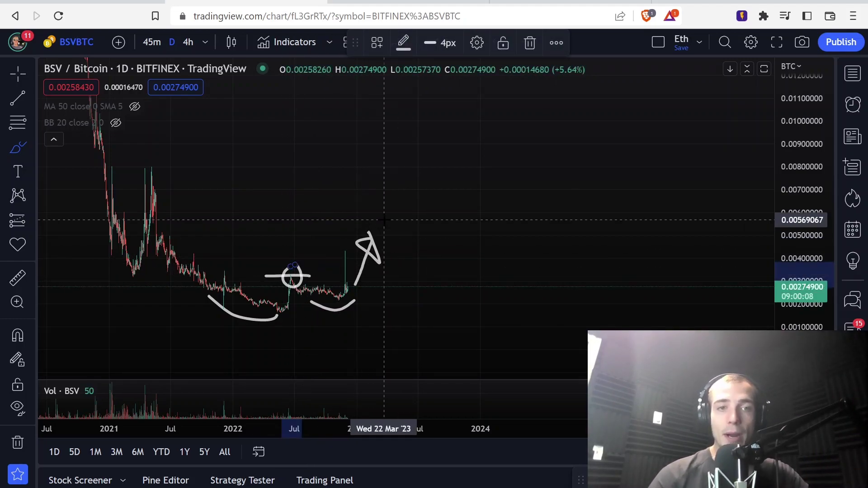
{"action": "left_click", "coordinate": [198, 156]}
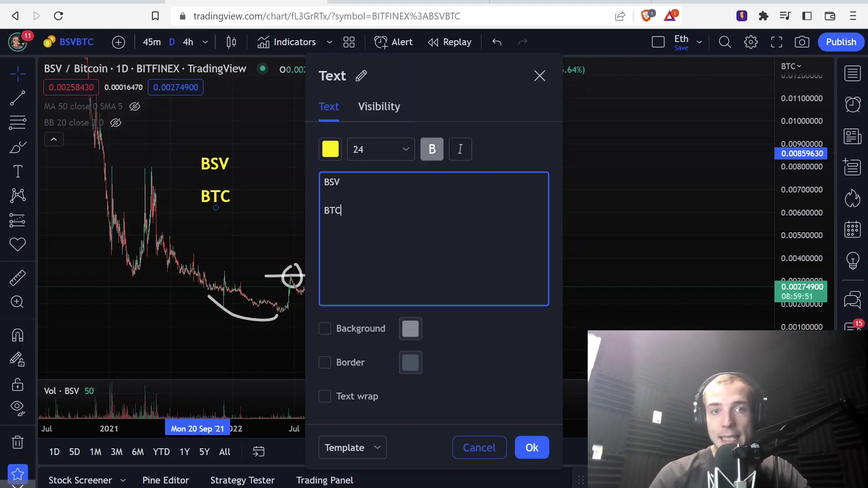
- Confirm the yellow BSV and BTC label and draw a horizontal trend line
{"action": "left_click", "coordinate": [531, 447]}
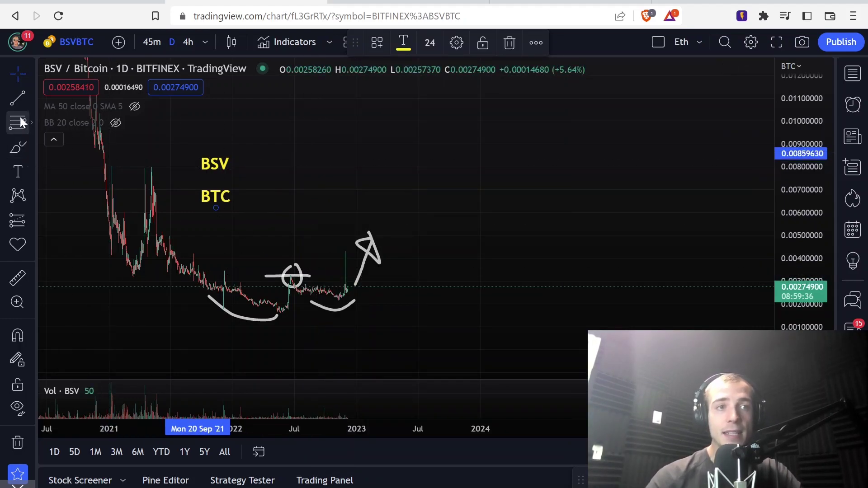
{"action": "left_click", "coordinate": [16, 101]}
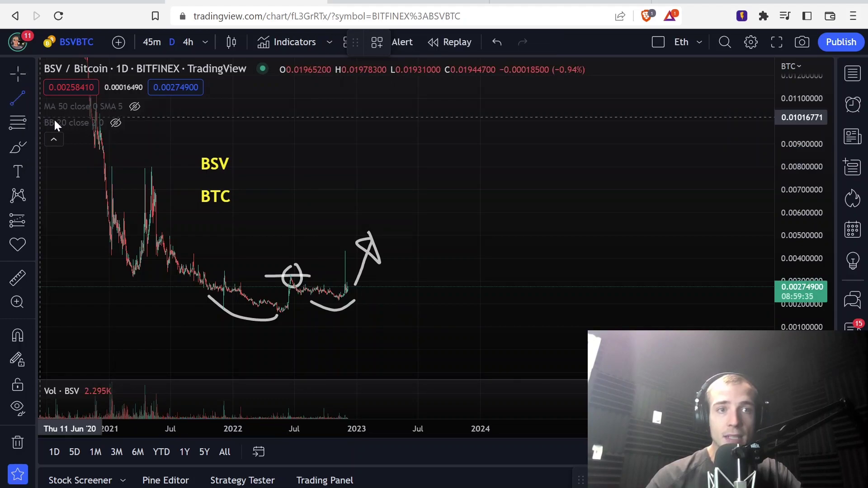
{"action": "left_click", "coordinate": [114, 167]}
{"action": "left_click", "coordinate": [478, 167]}
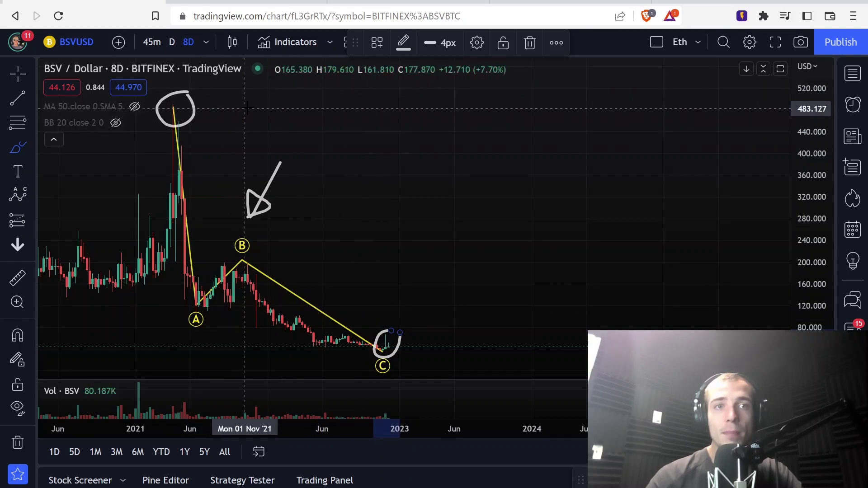
- Draw a short leftward arrow beside the circled 2021 peak, then return to TradingView
{"action": "mouse_move", "coordinate": [262, 106]}
{"action": "left_mouse_down"}
{"action": "mouse_move", "coordinate": [224, 109]}
{"action": "mouse_move", "coordinate": [237, 109]}
{"action": "left_mouse_up"}
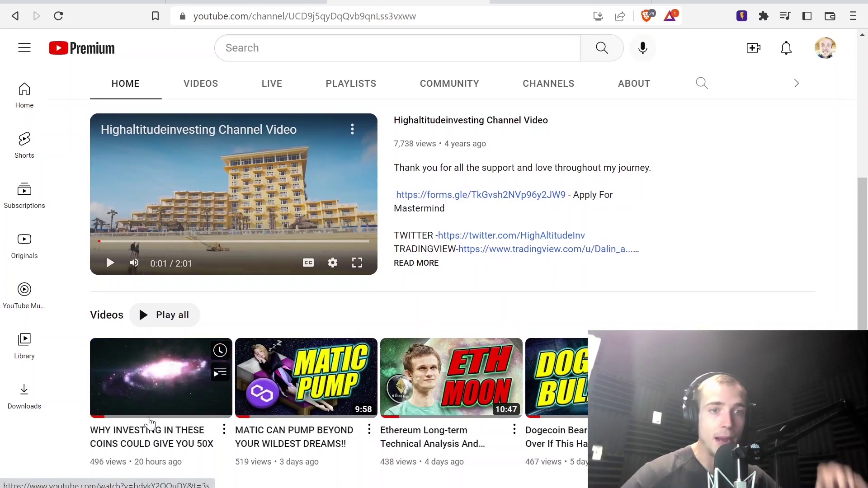
{"action": "left_click", "coordinate": [11, 2]}
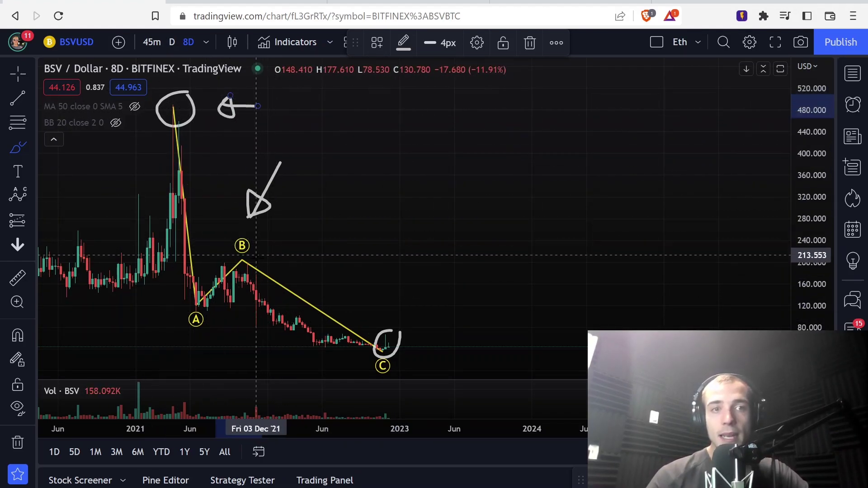
- Circle points A and B and extend the arrow beside the top circle, deleting a stray stroke
{"action": "left_click_drag", "start_coordinate": [199, 295], "coordinate": [179, 307]}
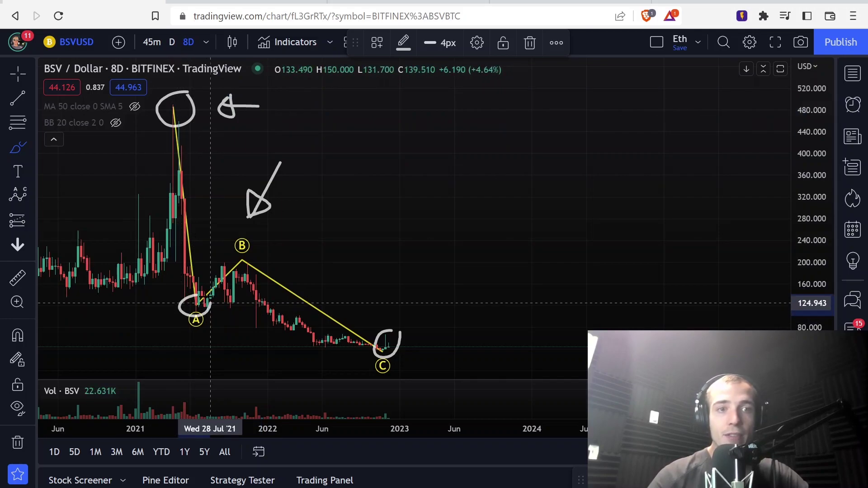
{"action": "left_click_drag", "start_coordinate": [235, 254], "coordinate": [244, 270]}
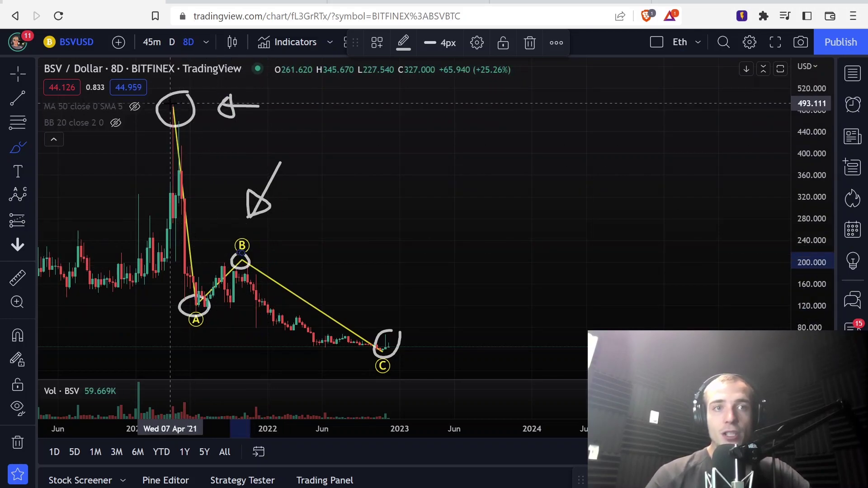
{"action": "left_click_drag", "start_coordinate": [271, 105], "coordinate": [217, 100]}
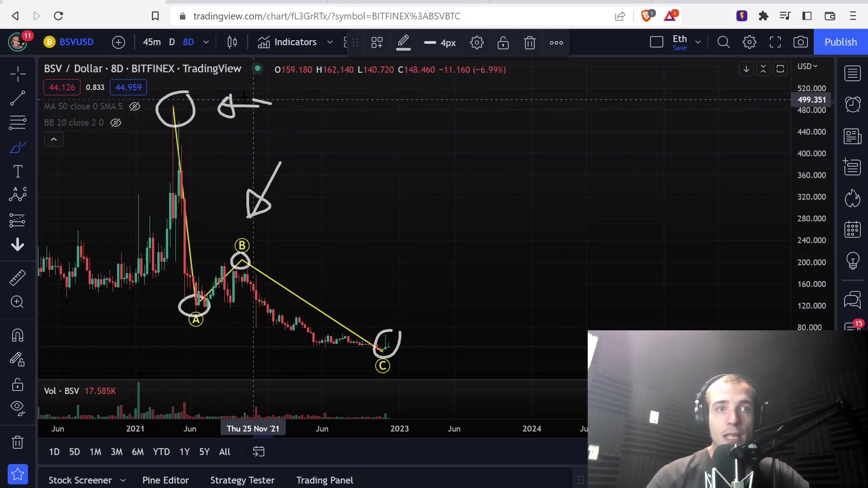
{"action": "key", "text": "Delete"}
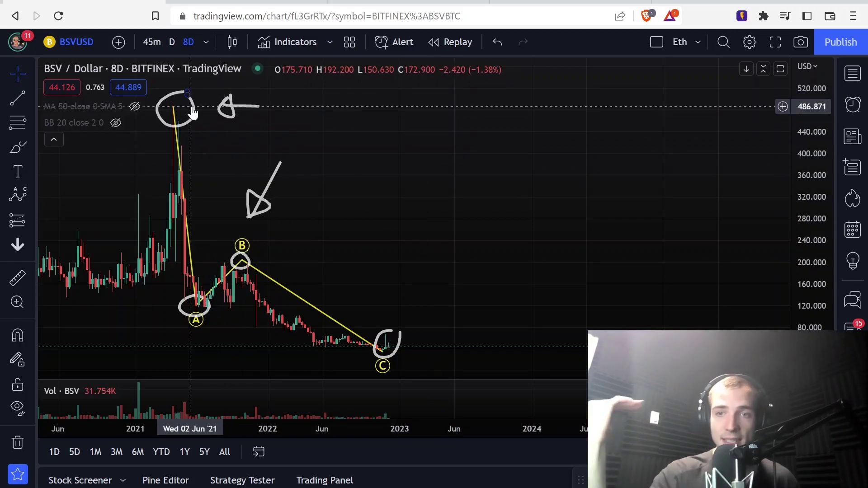
- Add a USD text label and move it slightly higher
{"action": "left_click", "coordinate": [20, 171]}
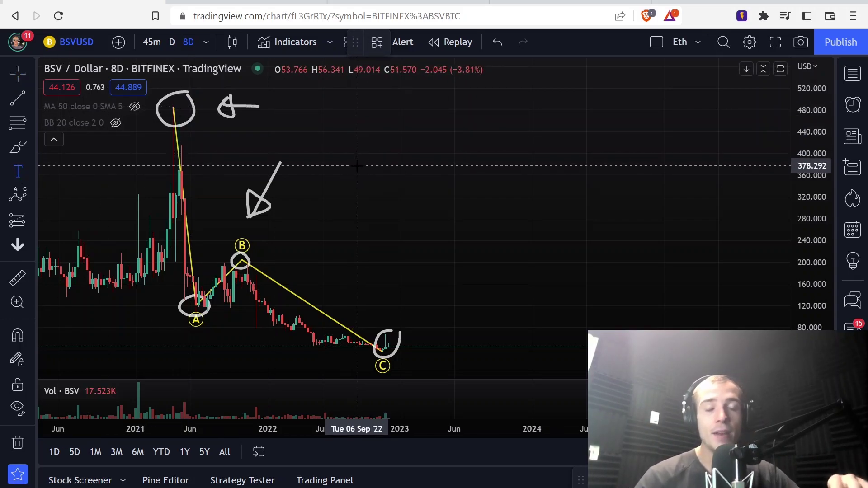
{"action": "left_click", "coordinate": [357, 165]}
{"action": "type", "text": "USD"}
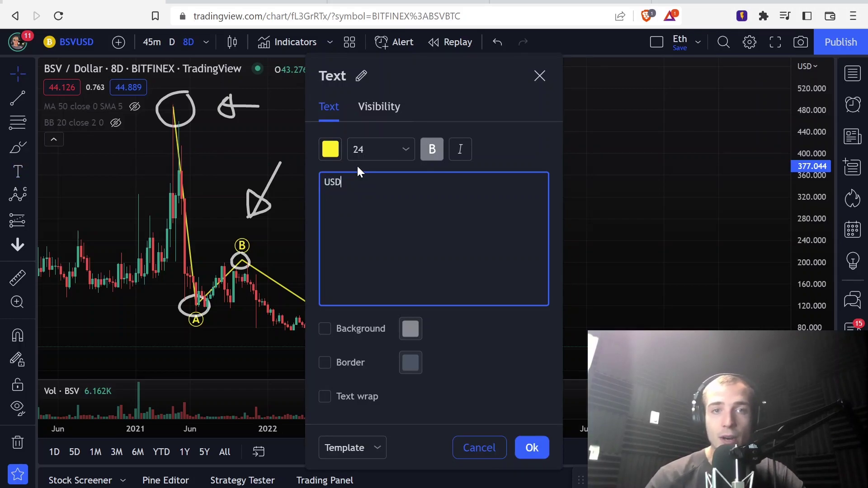
{"action": "left_click", "coordinate": [532, 449]}
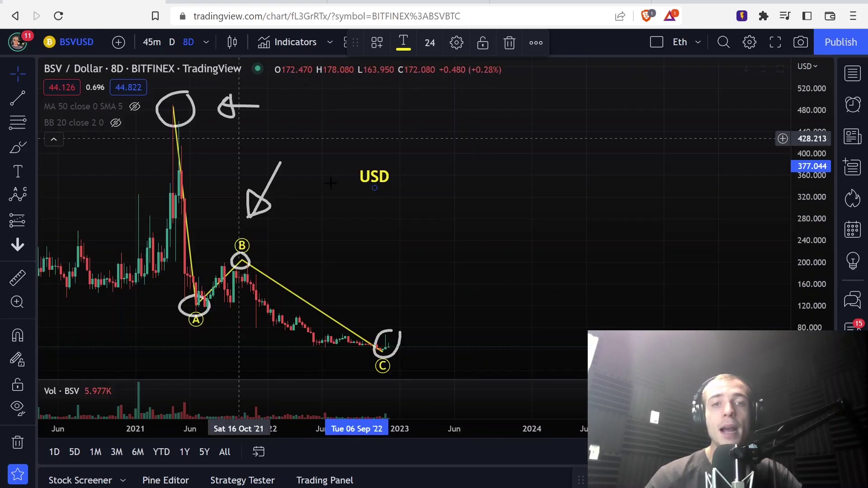
{"action": "left_click_drag", "start_coordinate": [366, 182], "coordinate": [367, 170]}
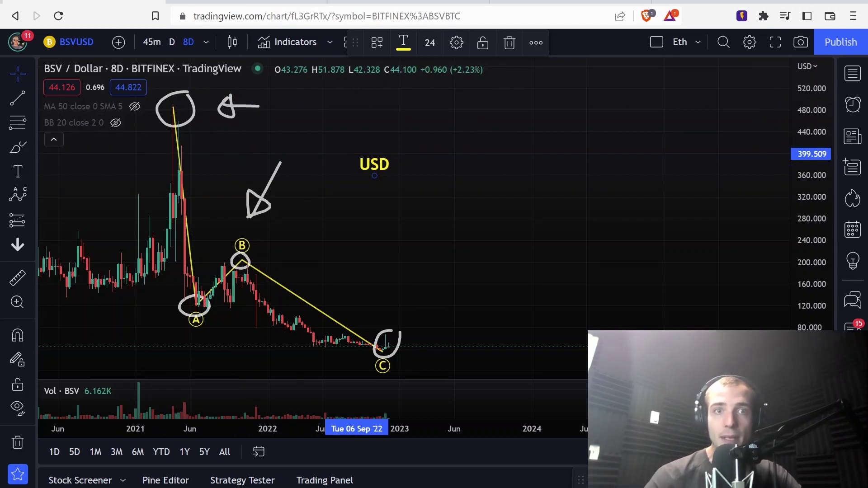
{"action": "left_click", "coordinate": [262, 205]}
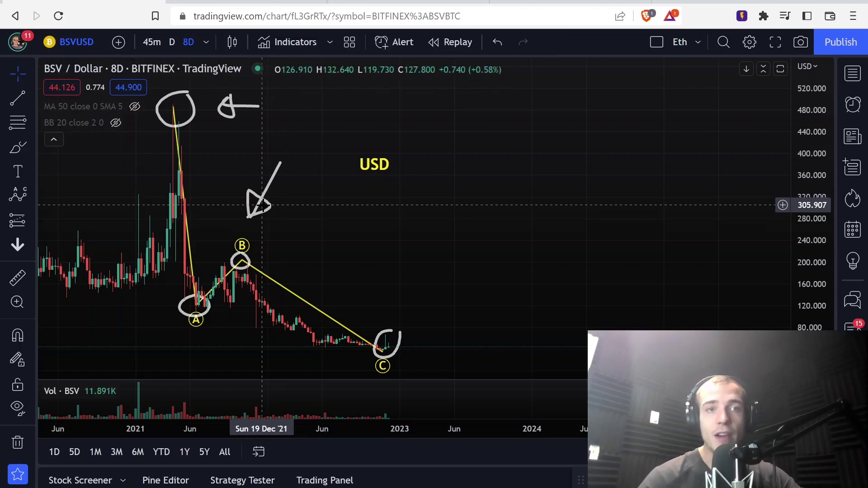
- Delete the diagonal hand-drawn arrow and the small arrow near the peak
{"action": "left_click", "coordinate": [261, 203]}
{"action": "key", "text": "Delete"}
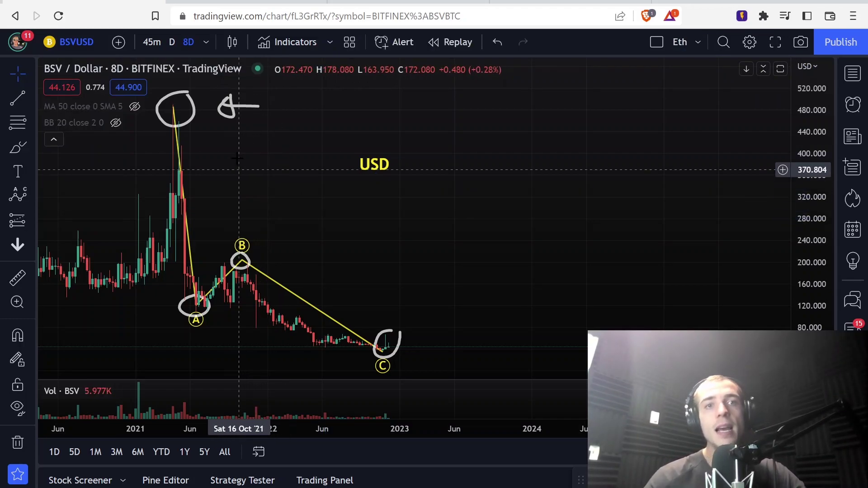
{"action": "left_click", "coordinate": [232, 116]}
{"action": "key", "text": "Delete"}
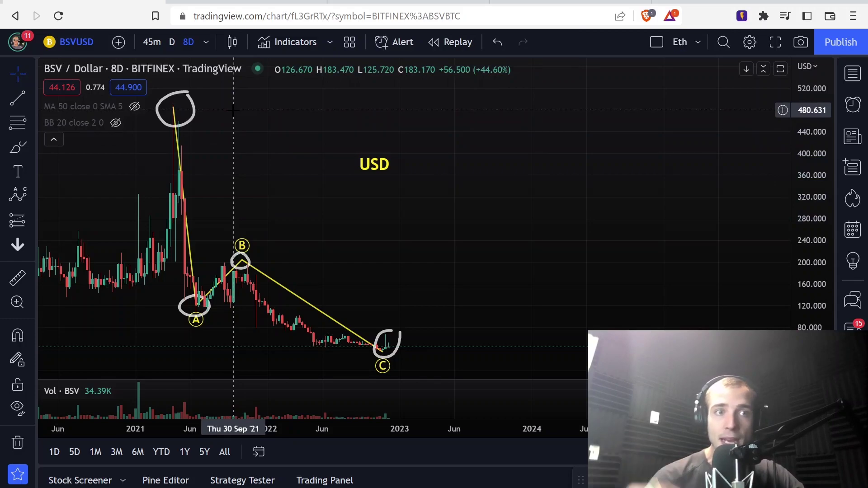
- Add a BTC label beside the peak and a BSV label on the decline
{"action": "left_click", "coordinate": [18, 171]}
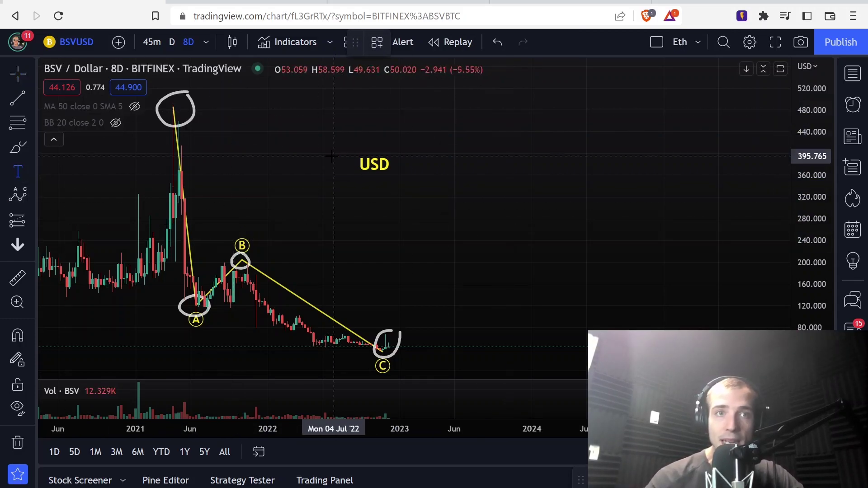
{"action": "left_click", "coordinate": [264, 180]}
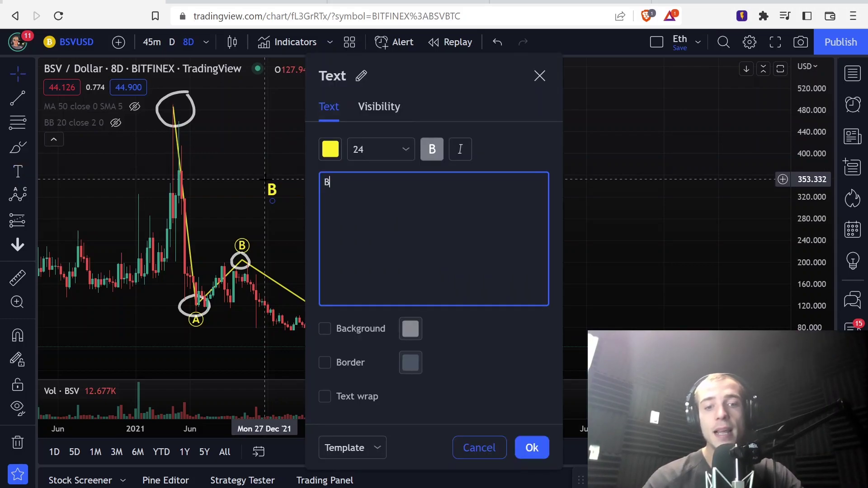
{"action": "left_click_drag", "start_coordinate": [281, 191], "coordinate": [222, 141]}
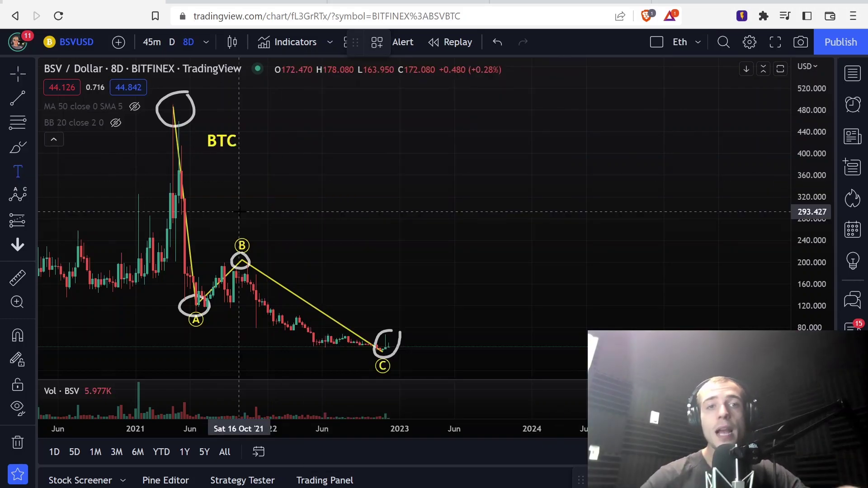
{"action": "left_click", "coordinate": [303, 190]}
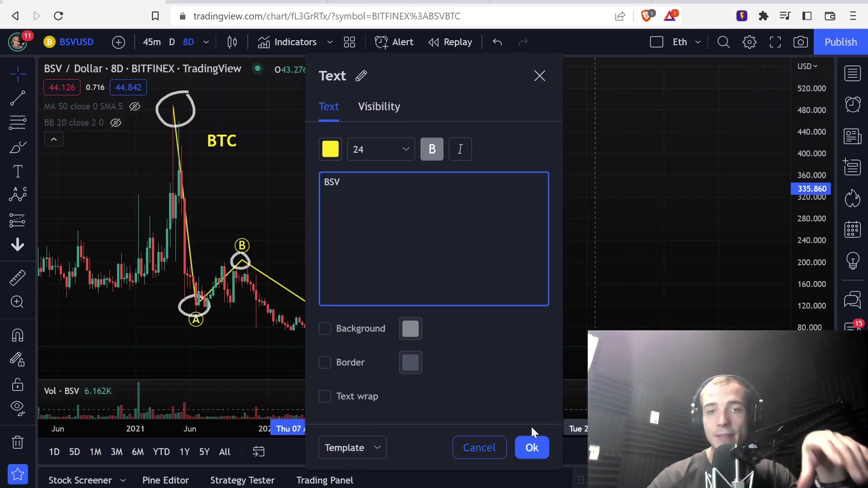
{"action": "left_click", "coordinate": [534, 446]}
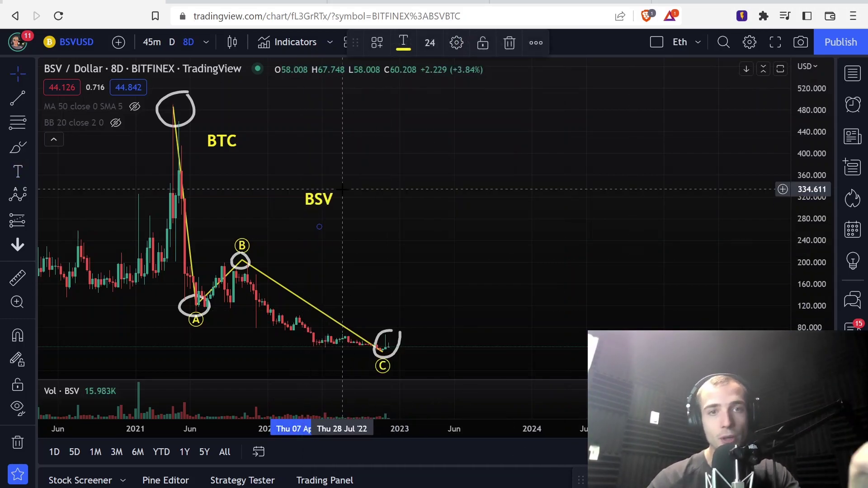
{"action": "left_click", "coordinate": [13, 173]}
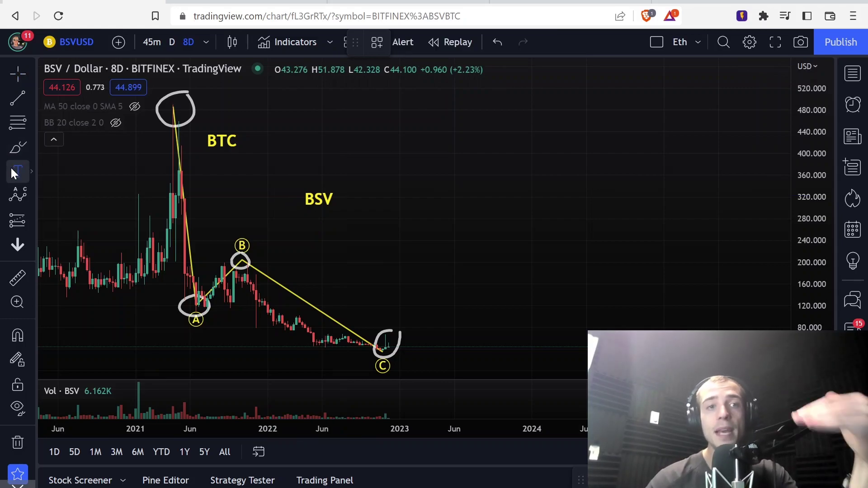
{"action": "left_click", "coordinate": [311, 132]}
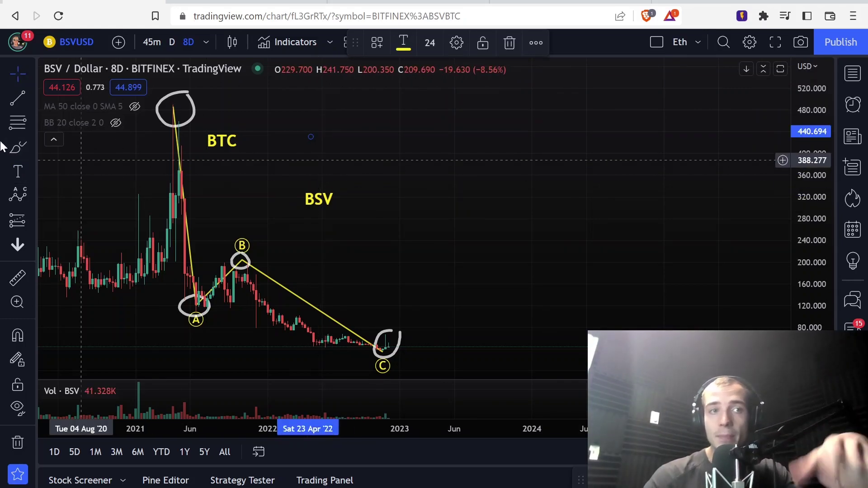
- Circle the BTC label freehand
{"action": "left_click", "coordinate": [17, 146]}
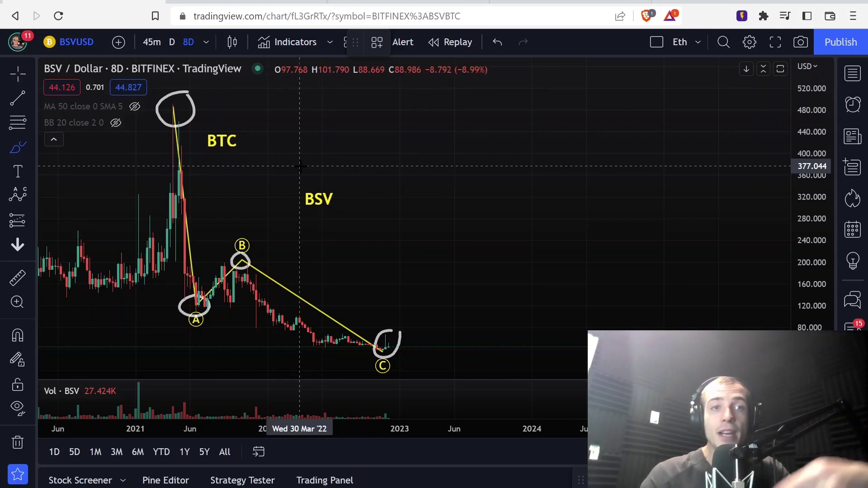
{"action": "left_click_drag", "start_coordinate": [198, 135], "coordinate": [199, 156]}
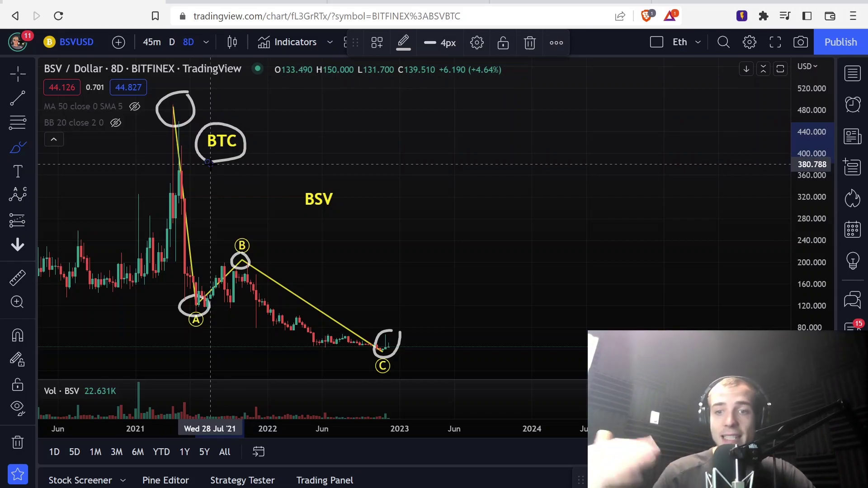
{"action": "left_click", "coordinate": [17, 172]}
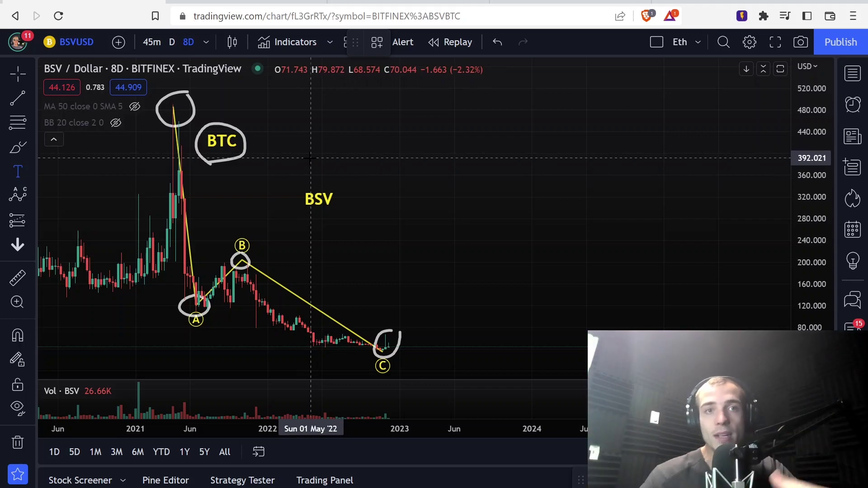
- Confirm the BTC label text and draw an upward arrow to its right
{"action": "left_click", "coordinate": [293, 175]}
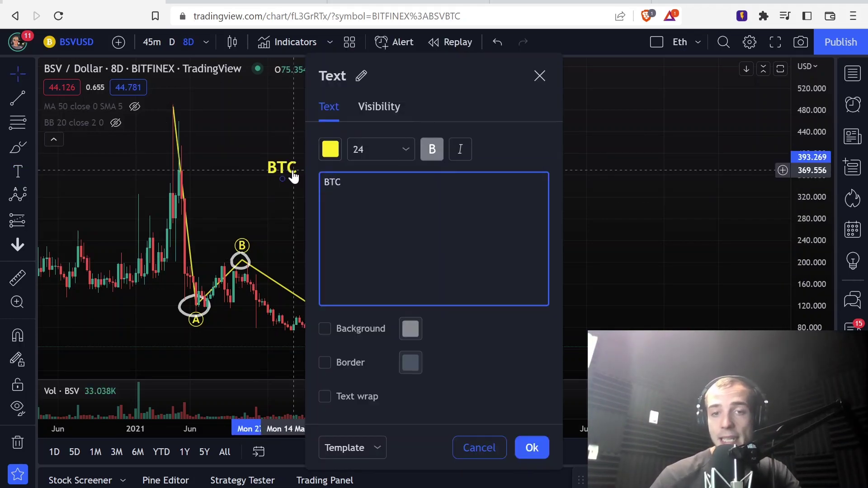
{"action": "left_click", "coordinate": [532, 448]}
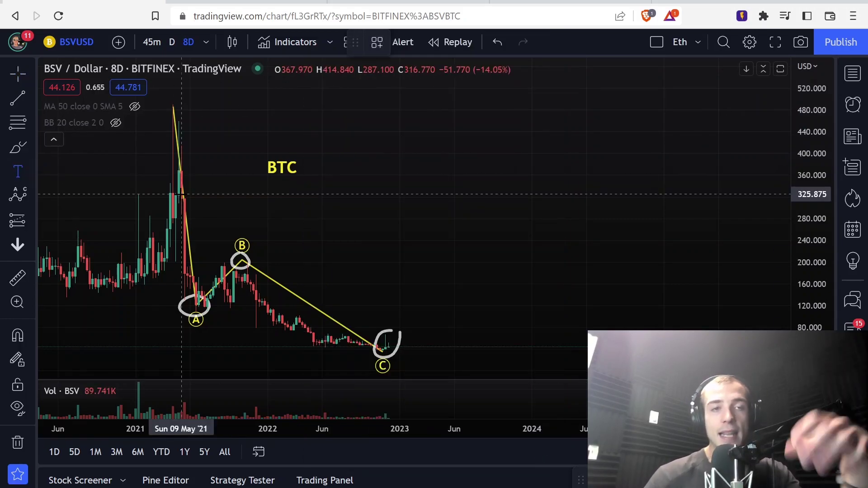
{"action": "left_click", "coordinate": [17, 145]}
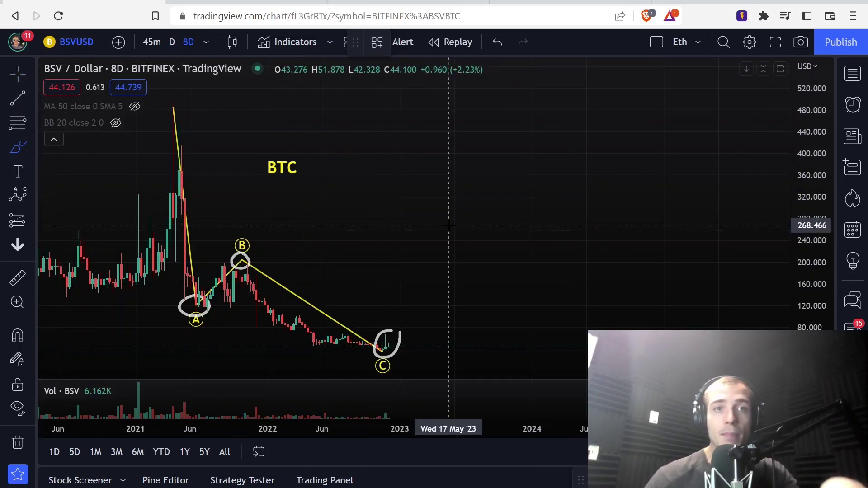
{"action": "left_click_drag", "start_coordinate": [304, 204], "coordinate": [383, 161]}
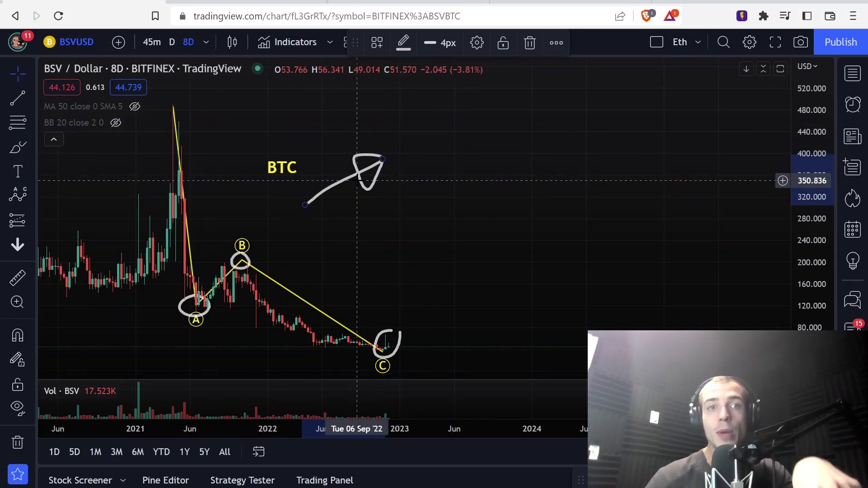
- Move the BTC label left and down, then circle it freehand
{"action": "left_click_drag", "start_coordinate": [282, 168], "coordinate": [259, 176]}
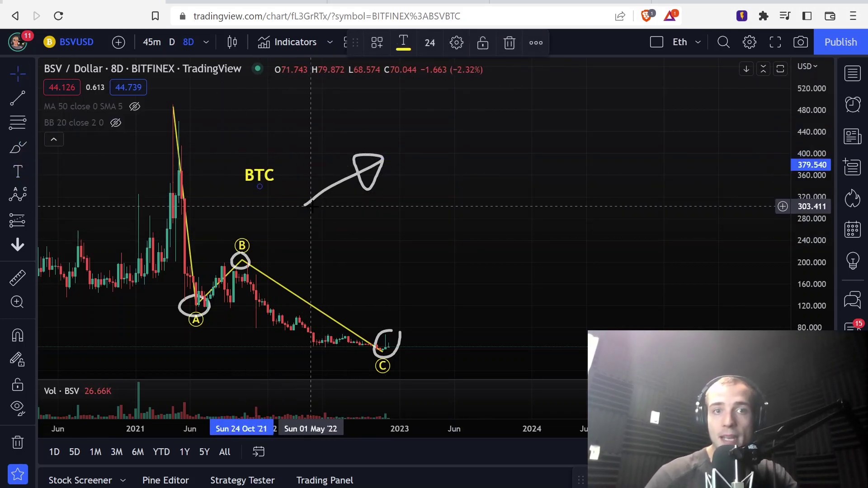
{"action": "left_click", "coordinate": [19, 173]}
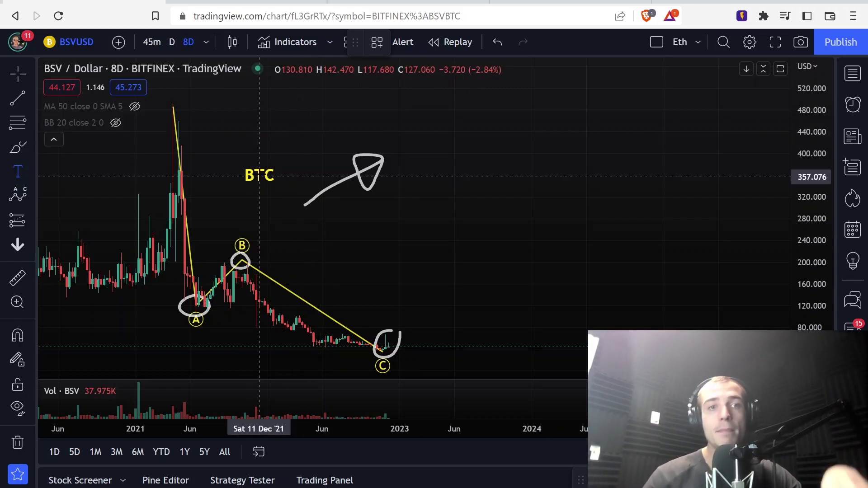
{"action": "left_click", "coordinate": [18, 148]}
{"action": "mouse_move", "coordinate": [255, 157]}
{"action": "left_mouse_down"}
{"action": "mouse_move", "coordinate": [288, 171]}
{"action": "mouse_move", "coordinate": [256, 156]}
{"action": "left_mouse_up"}
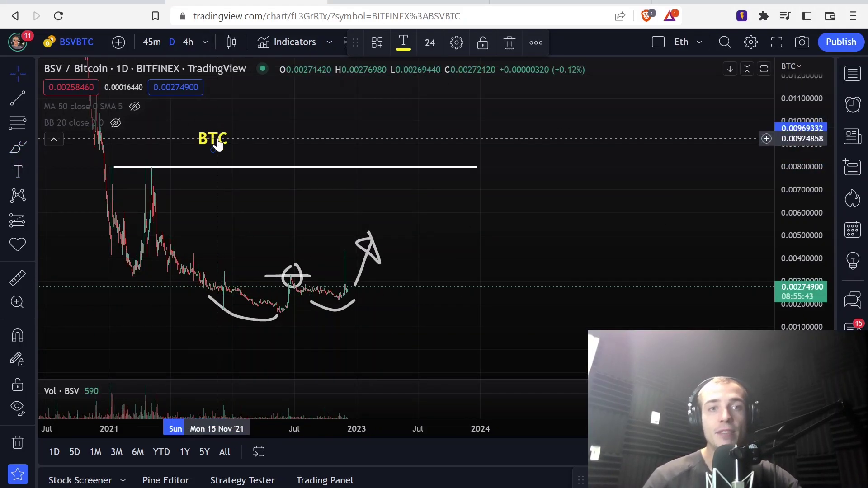
- Delete the BTC label and place a VIP label below the circled BTC
{"action": "key", "text": "Delete"}
{"action": "left_click", "coordinate": [16, 174]}
{"action": "left_click", "coordinate": [206, 162]}
{"action": "type", "text": "B"}
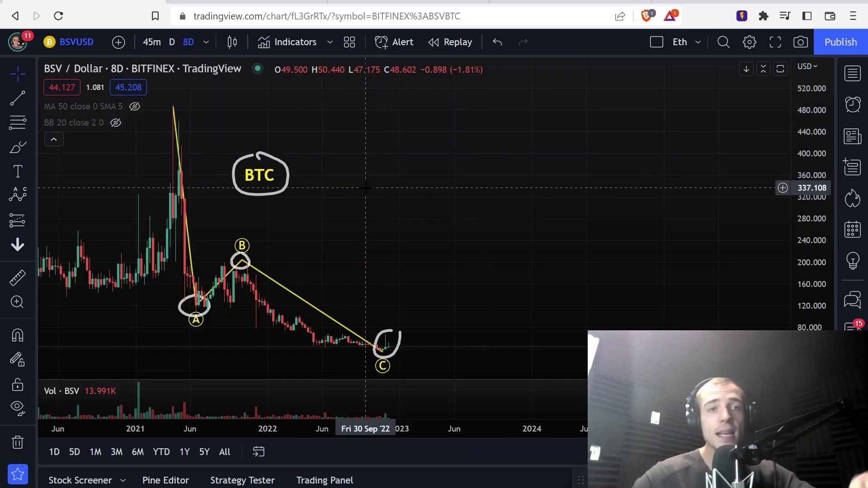
{"action": "left_click", "coordinate": [18, 172]}
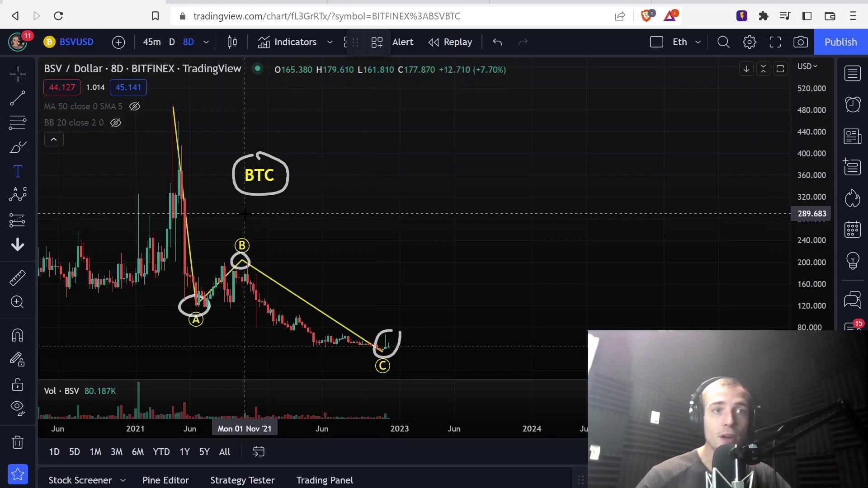
{"action": "left_click", "coordinate": [311, 216]}
{"action": "type", "text": "VIP"}
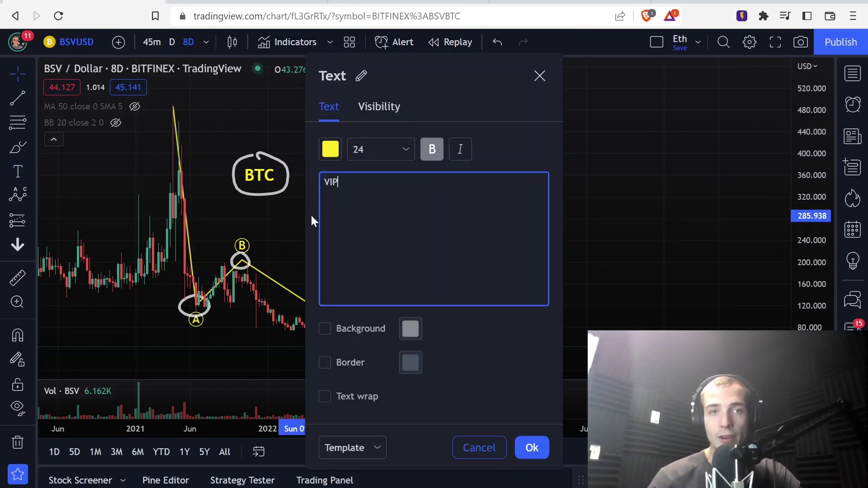
{"action": "left_click", "coordinate": [18, 172]}
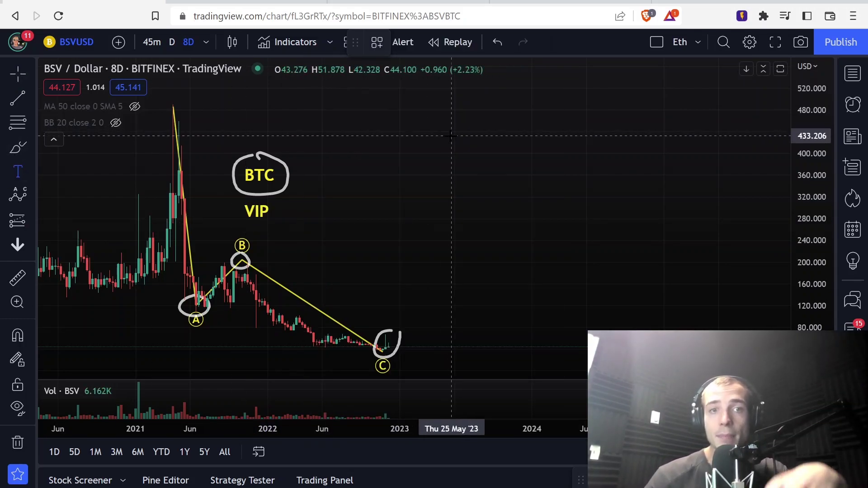
- Add a $1,100 label above the A-B-C pattern and circle it
{"action": "left_click", "coordinate": [367, 130]}
{"action": "type", "text": "$1,100"}
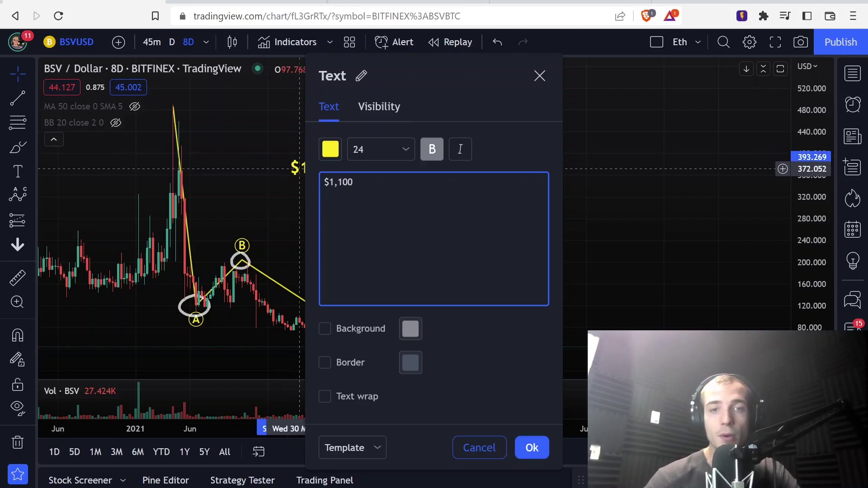
{"action": "left_click", "coordinate": [299, 177]}
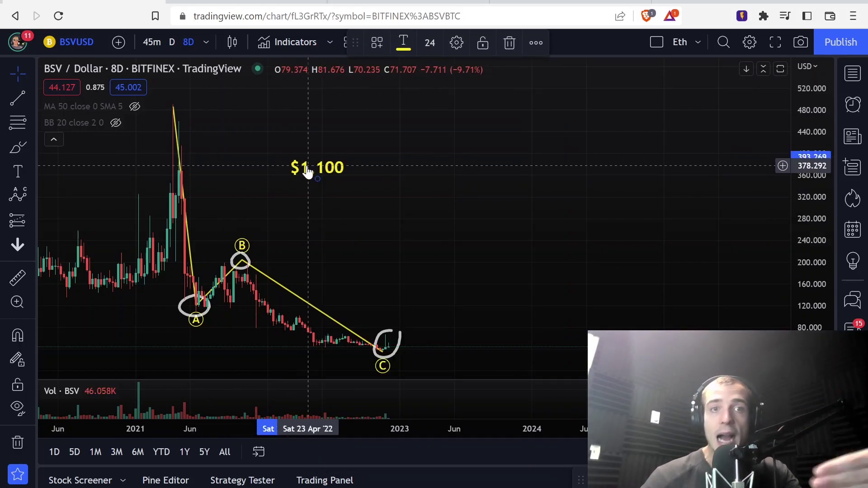
{"action": "left_click_drag", "start_coordinate": [305, 169], "coordinate": [294, 170]}
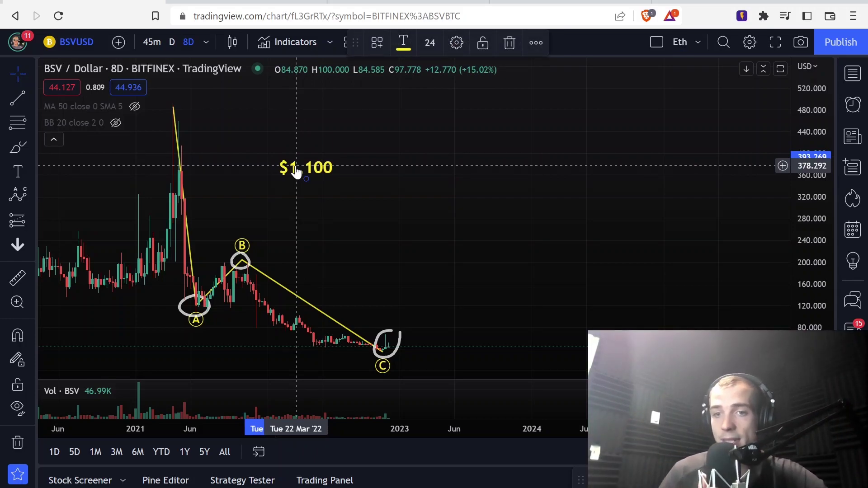
{"action": "left_click", "coordinate": [18, 147]}
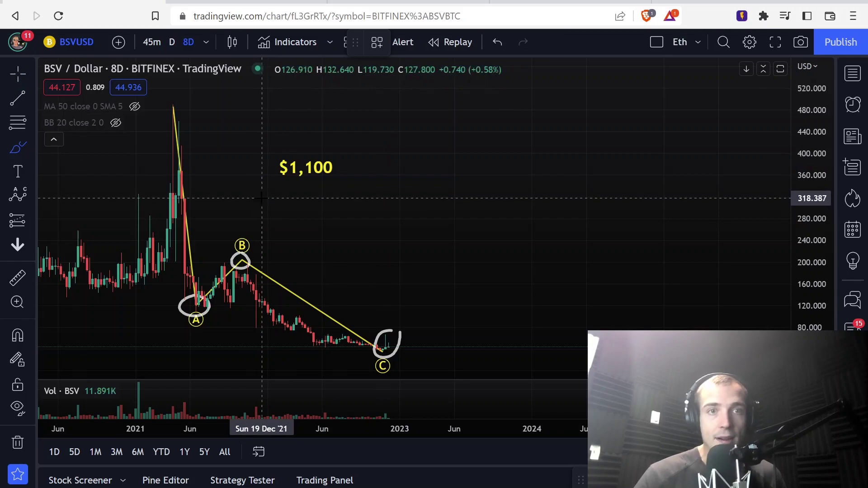
{"action": "mouse_move", "coordinate": [266, 199]}
{"action": "left_mouse_down"}
{"action": "mouse_move", "coordinate": [339, 169]}
{"action": "mouse_move", "coordinate": [270, 197]}
{"action": "left_mouse_up"}
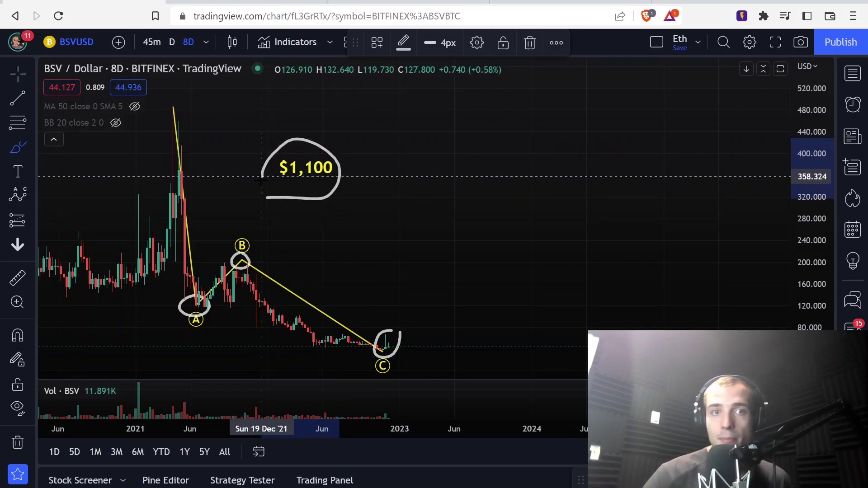
{"action": "left_click", "coordinate": [18, 73]}
{"action": "left_click_drag", "start_coordinate": [311, 205], "coordinate": [317, 198]}
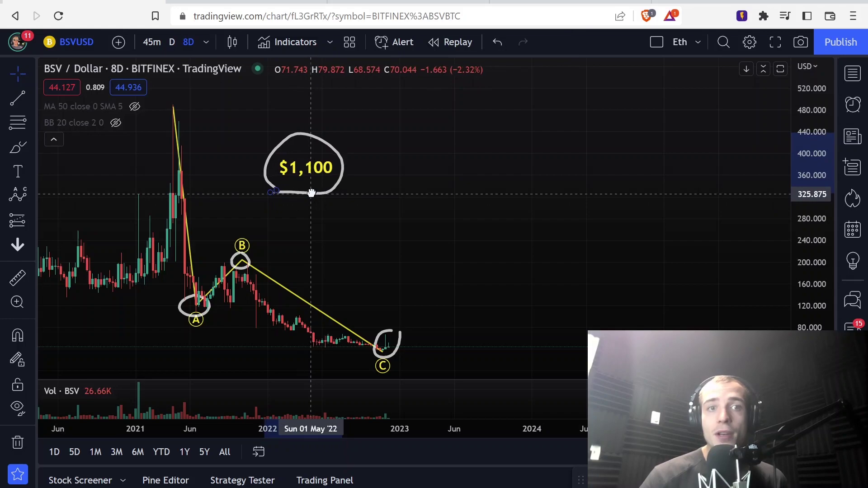
- Add a 23X label above the A-B-C pattern, nudged slightly down-left
{"action": "left_click", "coordinate": [354, 128]}
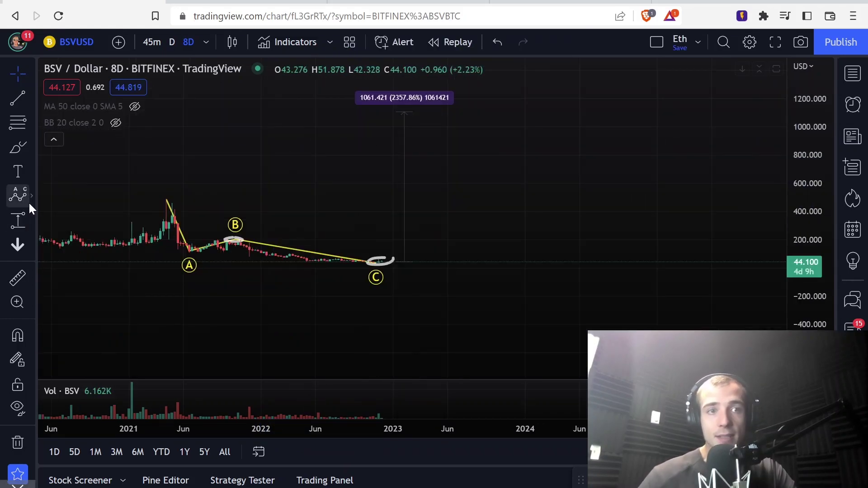
{"action": "left_click", "coordinate": [19, 171]}
{"action": "left_click", "coordinate": [250, 167]}
{"action": "type", "text": "23X"}
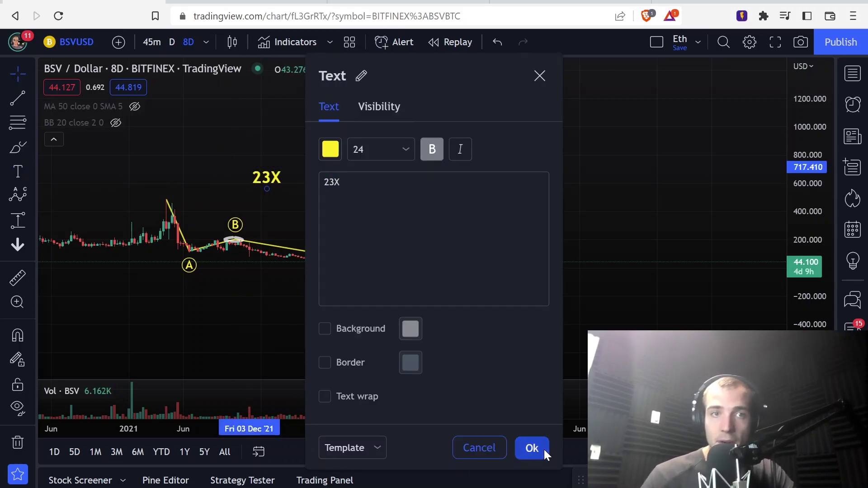
{"action": "left_click", "coordinate": [543, 450]}
{"action": "left_click_drag", "start_coordinate": [272, 160], "coordinate": [270, 167]}
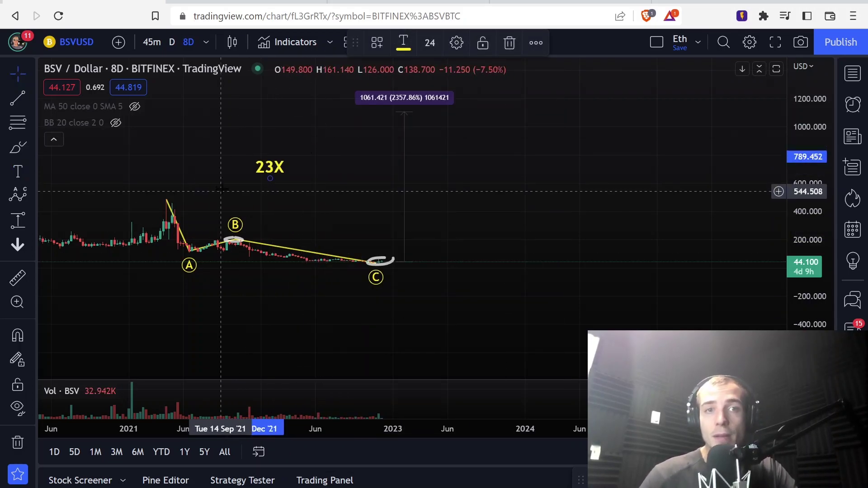
{"action": "left_click", "coordinate": [14, 171]}
- Circle the 2021 peak, point C and the 2357.86% rise top, then show BSV/Bitcoin
{"action": "left_click", "coordinate": [18, 147]}
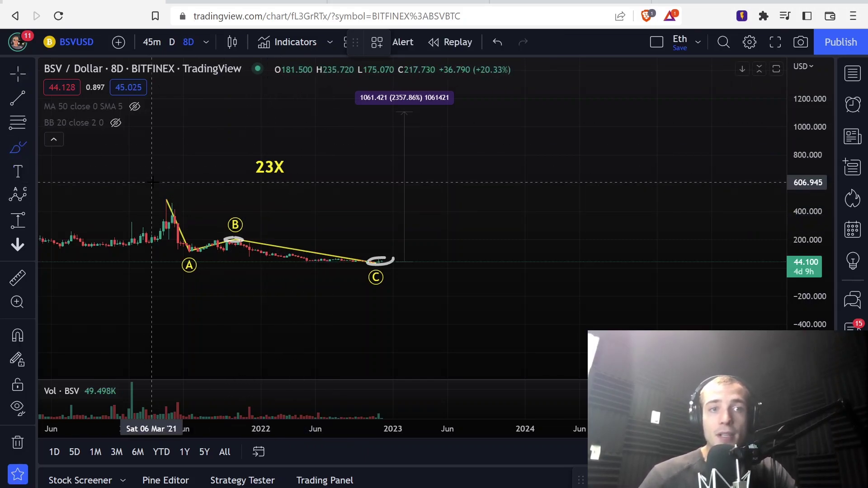
{"action": "left_click_drag", "start_coordinate": [162, 195], "coordinate": [179, 206]}
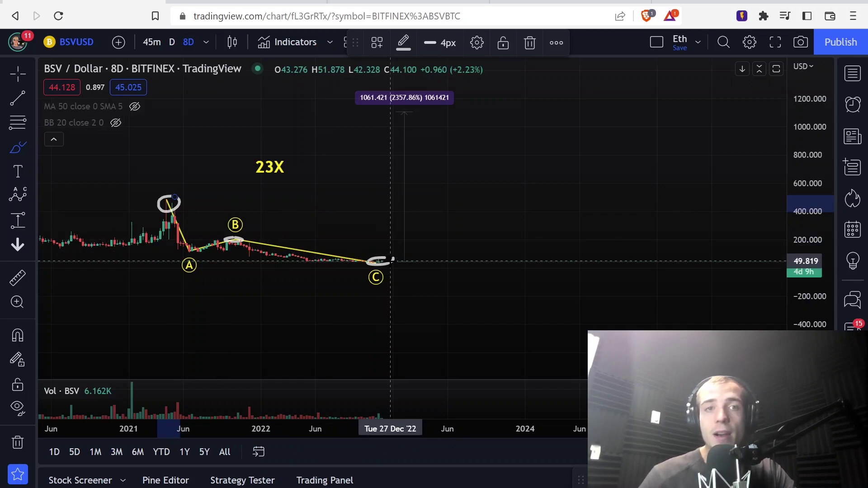
{"action": "left_click_drag", "start_coordinate": [391, 260], "coordinate": [387, 265]}
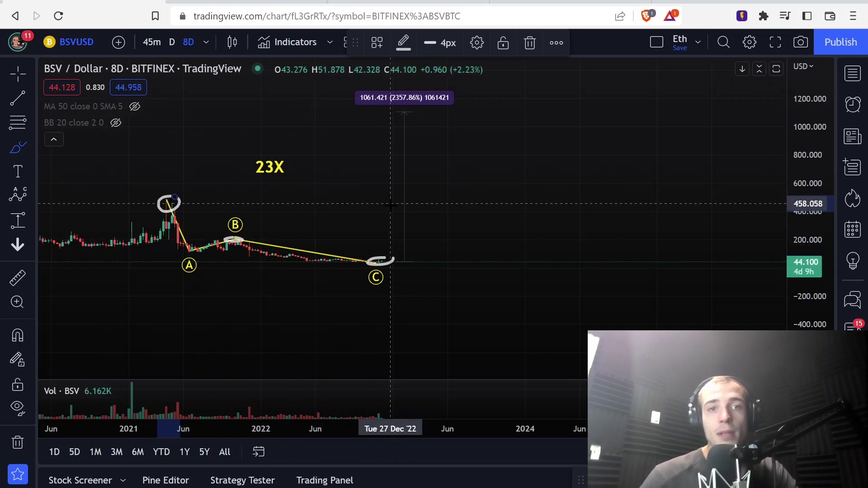
{"action": "left_click_drag", "start_coordinate": [382, 214], "coordinate": [392, 178]}
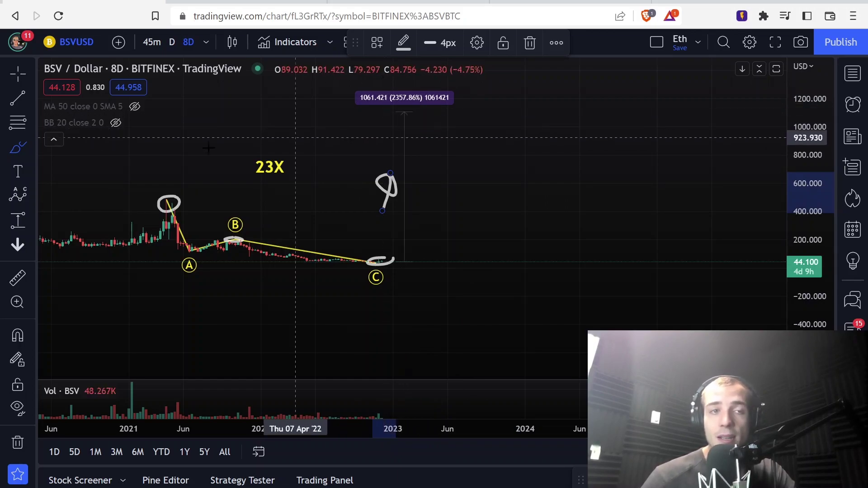
{"action": "left_click_drag", "start_coordinate": [407, 107], "coordinate": [417, 124]}
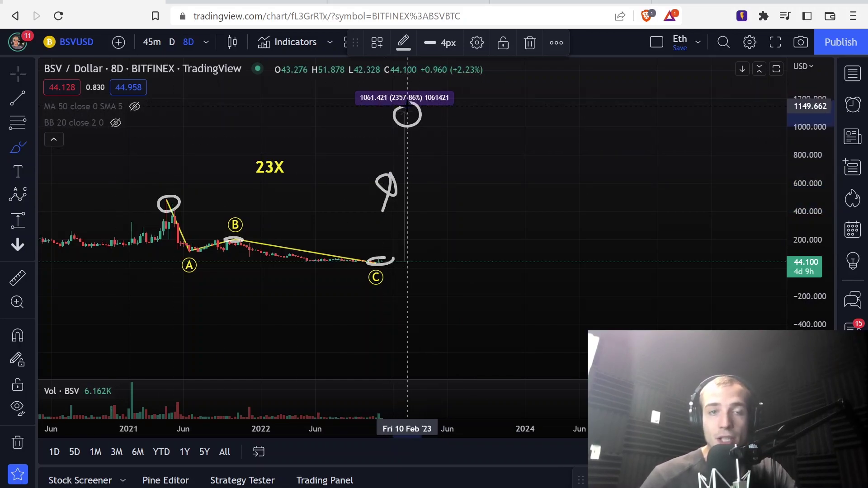
{"action": "key", "text": "ctrl+Tab"}
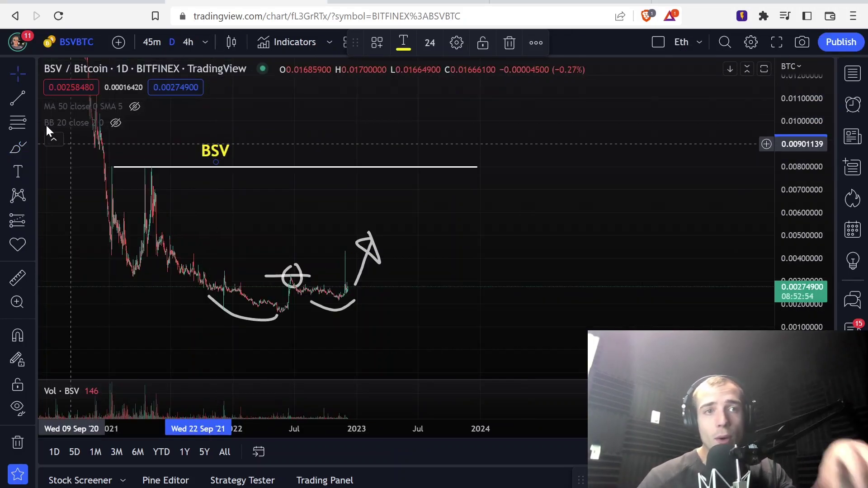
{"action": "left_click", "coordinate": [10, 149]}
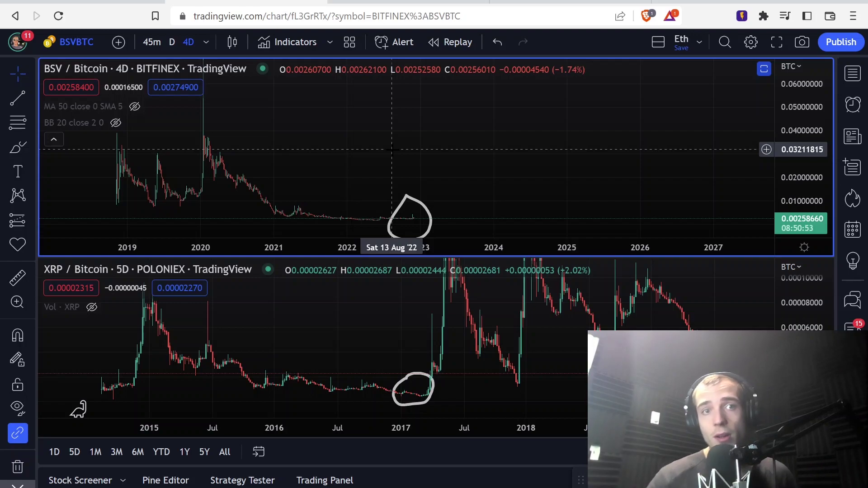
{"action": "left_click", "coordinate": [26, 153]}
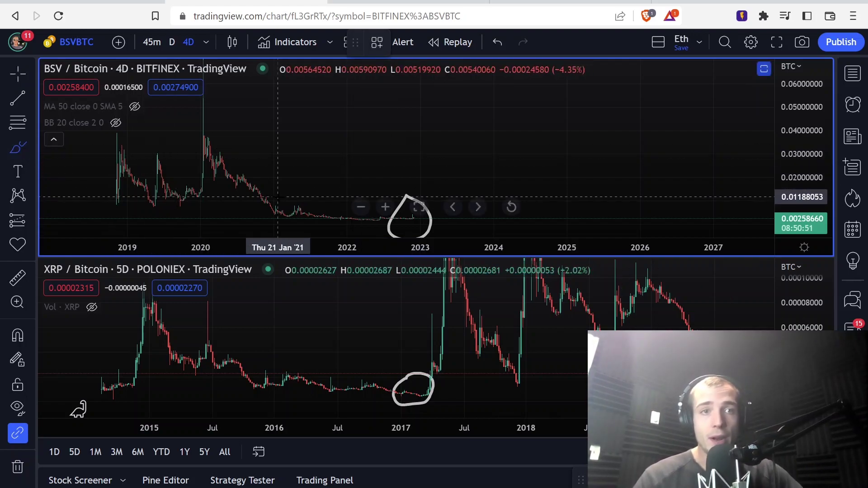
{"action": "left_click", "coordinate": [19, 171]}
{"action": "left_click", "coordinate": [265, 282]}
{"action": "type", "text": "XRP/BTC"}
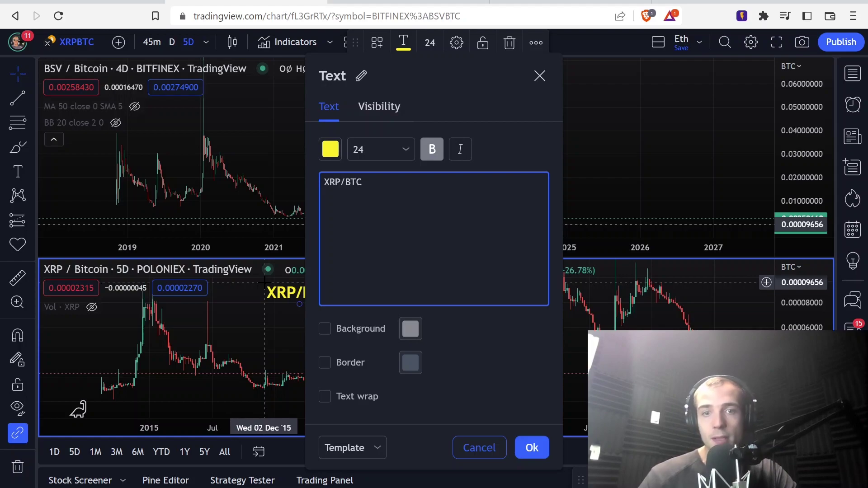
{"action": "left_click", "coordinate": [265, 282]}
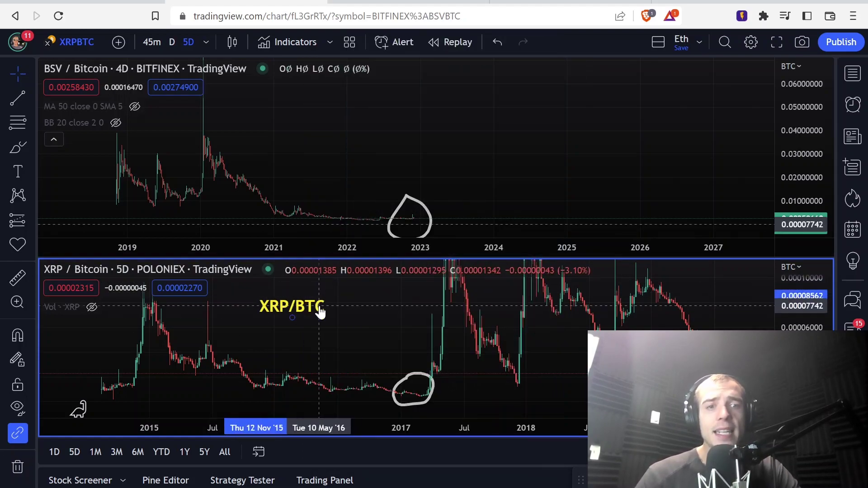
{"action": "left_click", "coordinate": [320, 312]}
{"action": "left_click", "coordinate": [14, 148]}
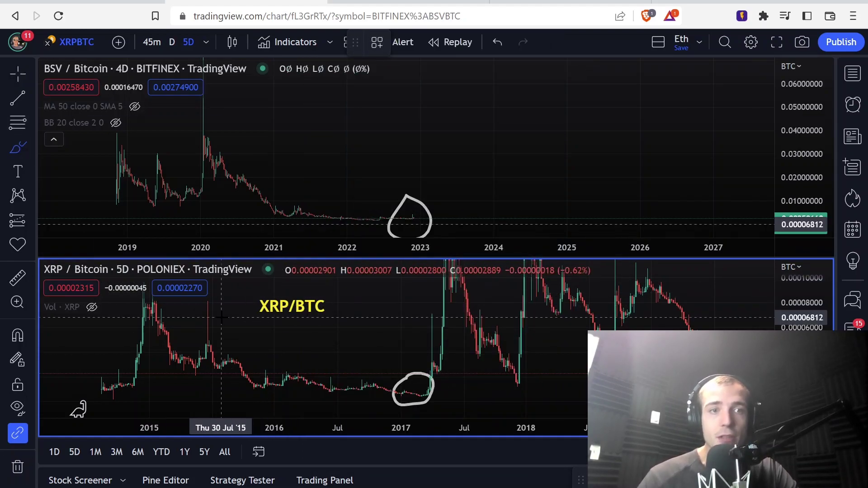
{"action": "mouse_move", "coordinate": [218, 318]}
{"action": "left_mouse_down"}
{"action": "mouse_move", "coordinate": [389, 401]}
{"action": "mouse_move", "coordinate": [217, 317]}
{"action": "left_mouse_up"}
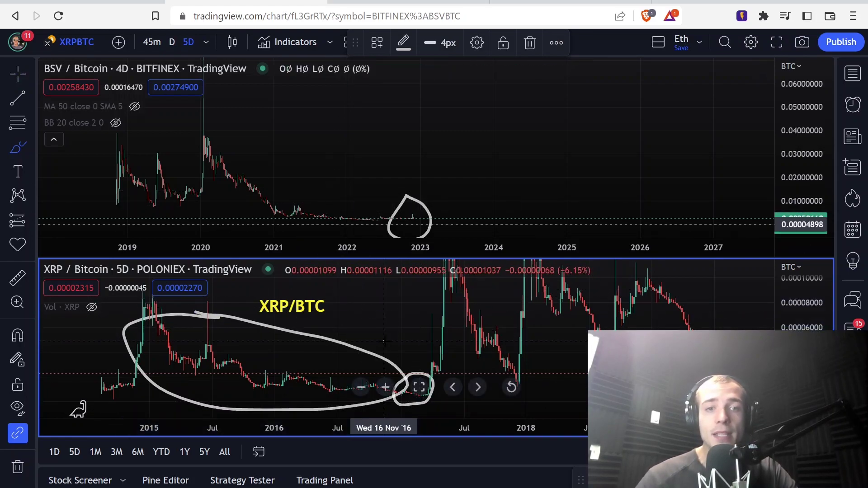
{"action": "mouse_move", "coordinate": [385, 337]}
{"action": "left_mouse_down"}
{"action": "mouse_move", "coordinate": [390, 297]}
{"action": "mouse_move", "coordinate": [413, 322]}
{"action": "left_mouse_up"}
{"action": "mouse_move", "coordinate": [295, 144]}
{"action": "left_mouse_down"}
{"action": "mouse_move", "coordinate": [350, 228]}
{"action": "mouse_move", "coordinate": [291, 144]}
{"action": "left_mouse_up"}
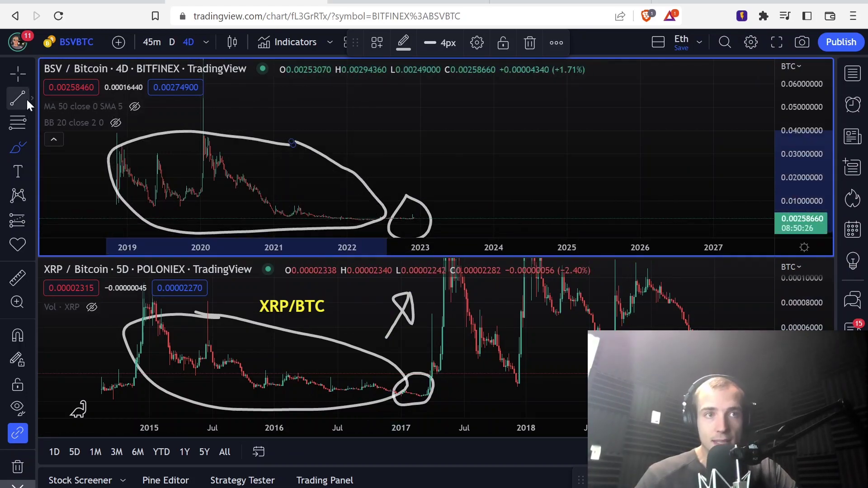
{"action": "left_click", "coordinate": [19, 72]}
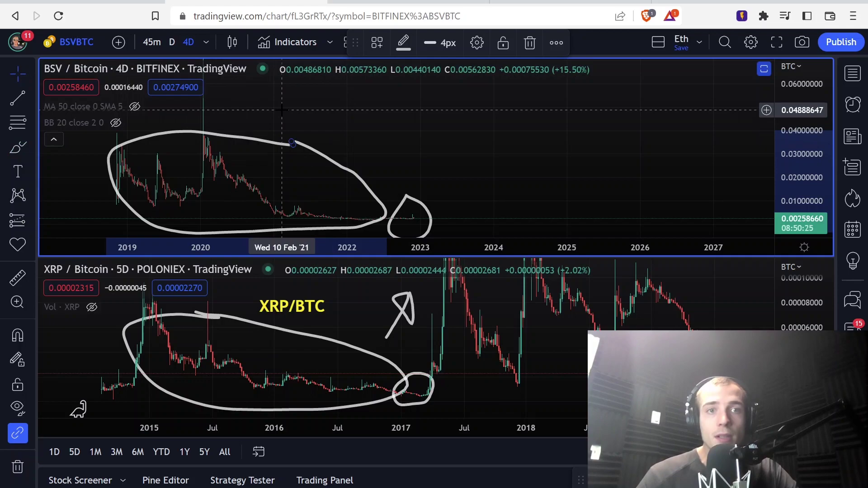
{"action": "left_click", "coordinate": [16, 177]}
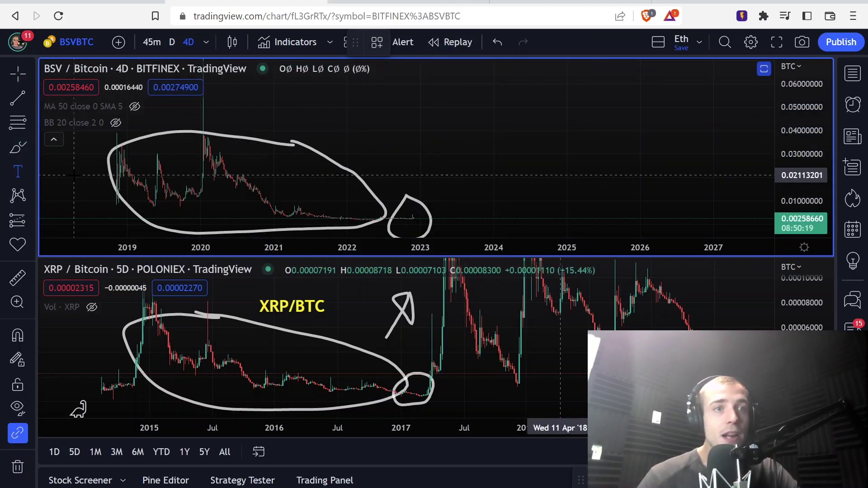
{"action": "left_click", "coordinate": [18, 148]}
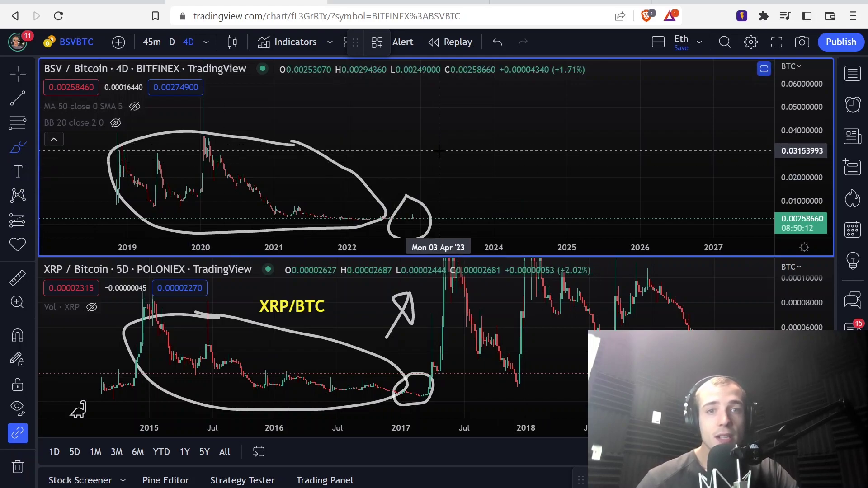
- Add a CRAIG WRIGHT label and move it just under DYOR
{"action": "left_click", "coordinate": [12, 75]}
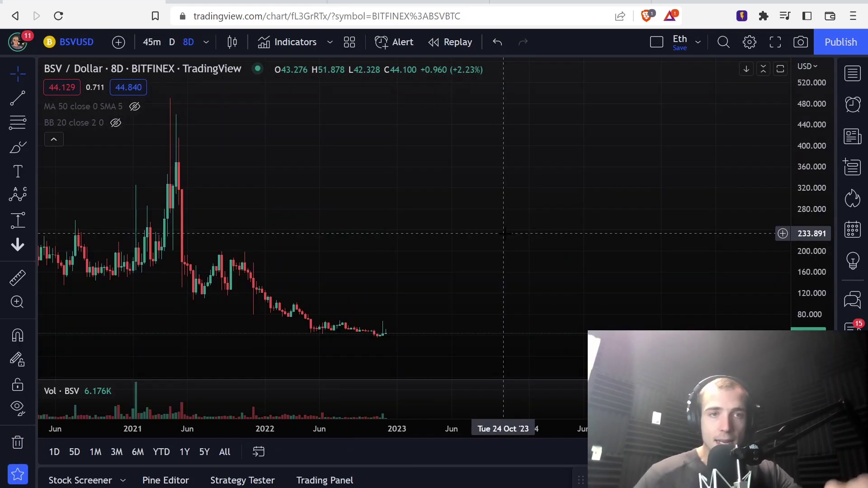
{"action": "left_click", "coordinate": [18, 171]}
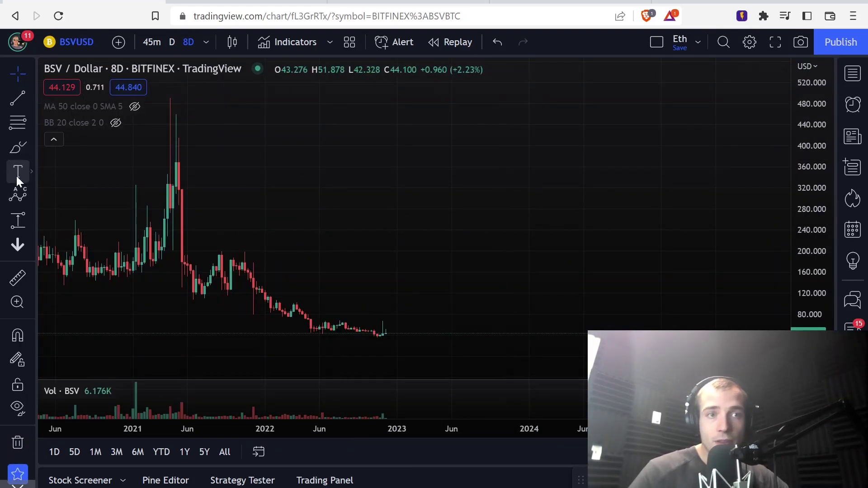
{"action": "left_click", "coordinate": [257, 140]}
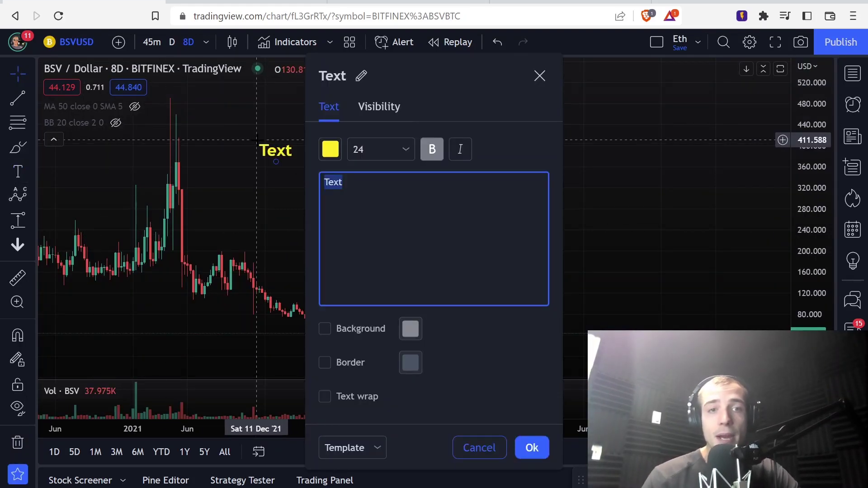
{"action": "type", "text": "DYOR"}
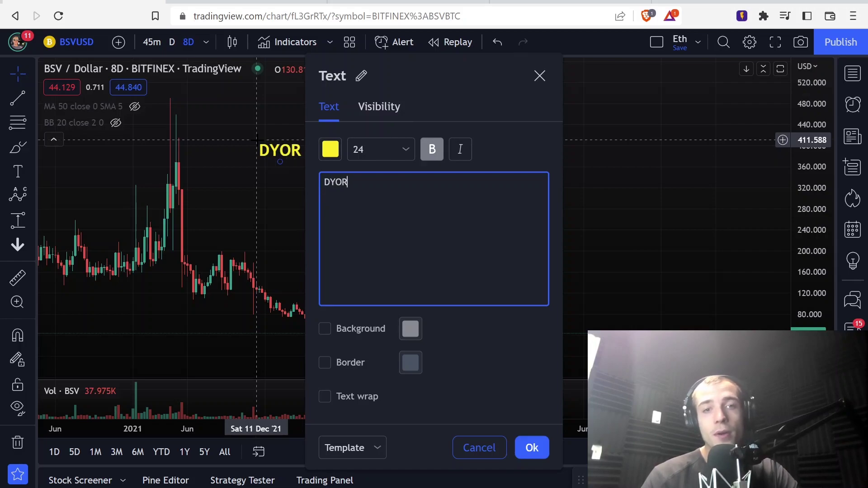
{"action": "key", "text": "ctrl+a"}
{"action": "key", "text": "BackSpace"}
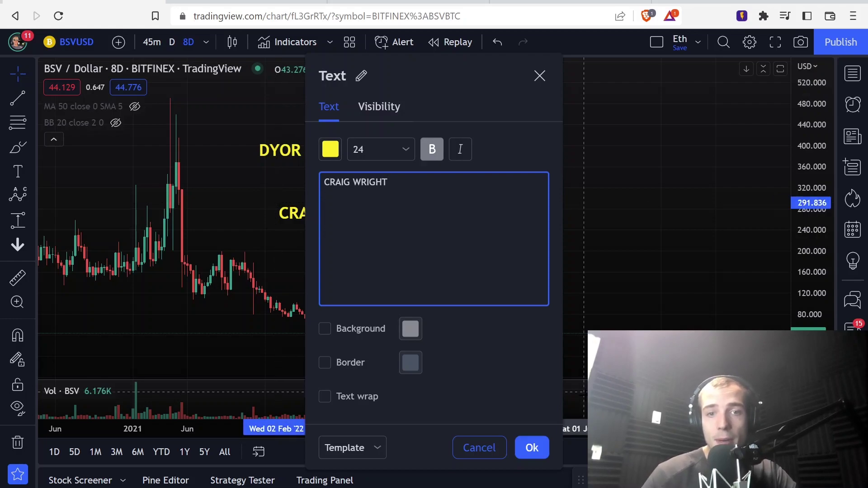
{"action": "left_click", "coordinate": [276, 202]}
{"action": "left_click_drag", "start_coordinate": [300, 213], "coordinate": [272, 199]}
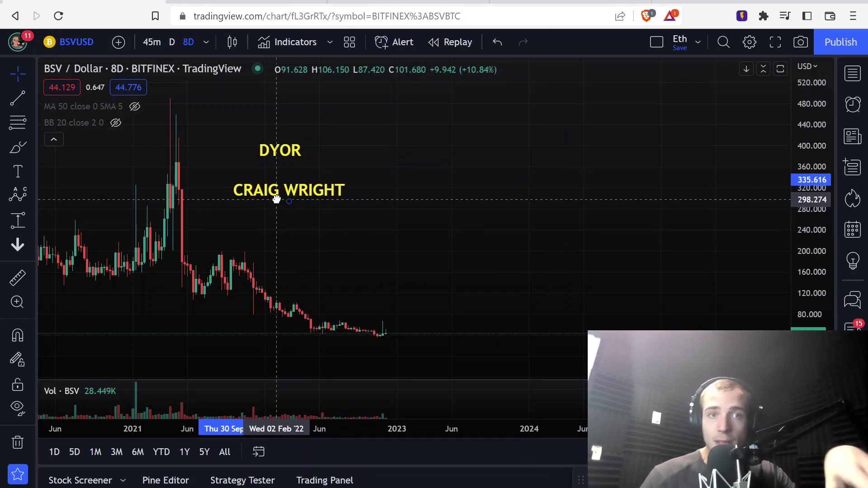
{"action": "left_click_drag", "start_coordinate": [280, 146], "coordinate": [286, 159]}
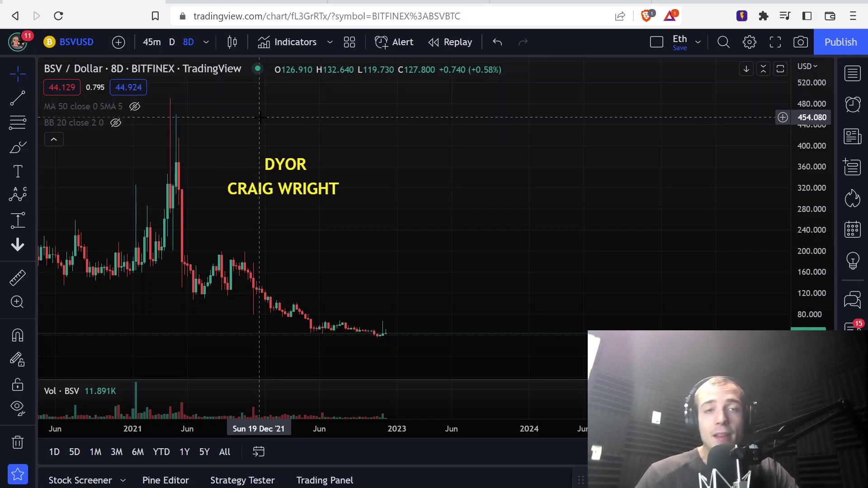
- Nudge DYOR into line above CRAIG WRIGHT and loop CRAIG WRIGHT freehand
{"action": "left_click", "coordinate": [6, 174]}
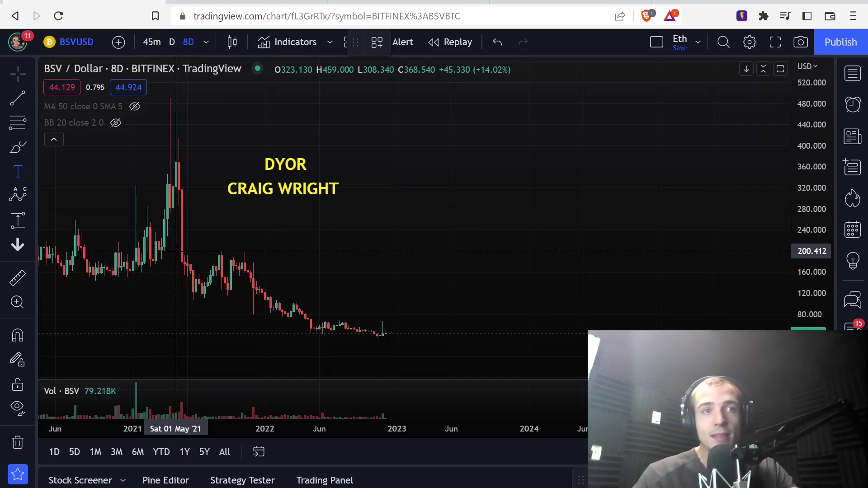
{"action": "left_click", "coordinate": [289, 163]}
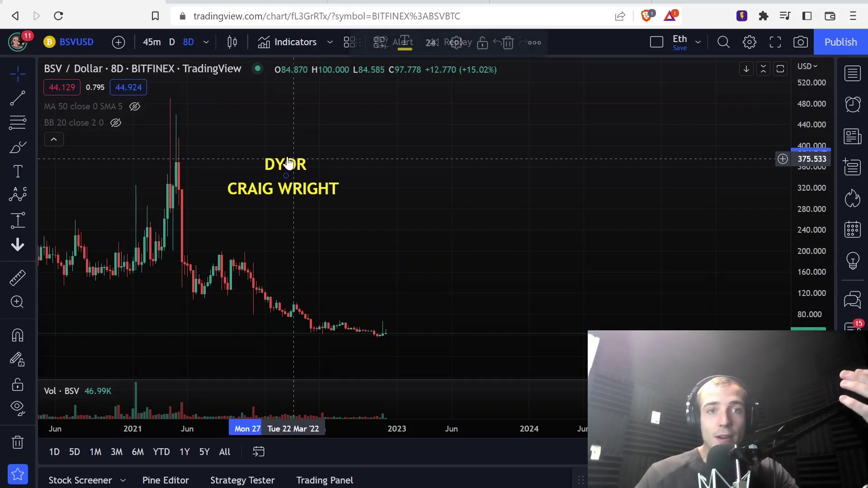
{"action": "left_click_drag", "start_coordinate": [289, 162], "coordinate": [291, 160]}
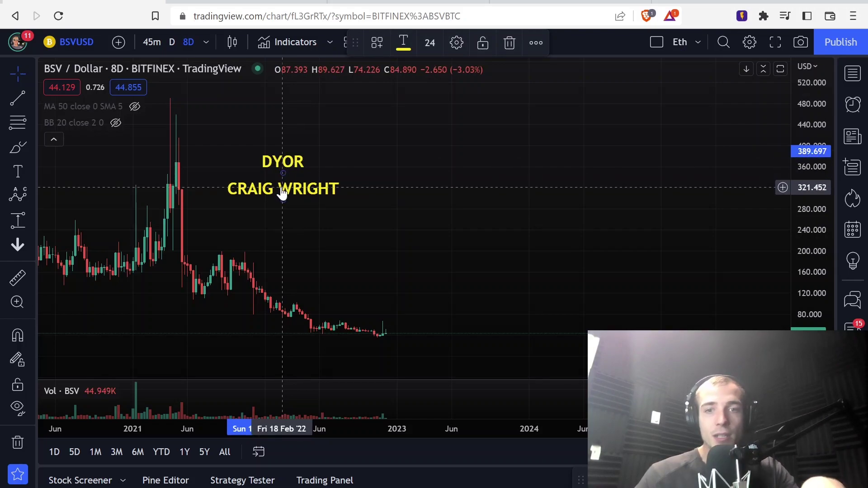
{"action": "left_click_drag", "start_coordinate": [286, 163], "coordinate": [285, 162]}
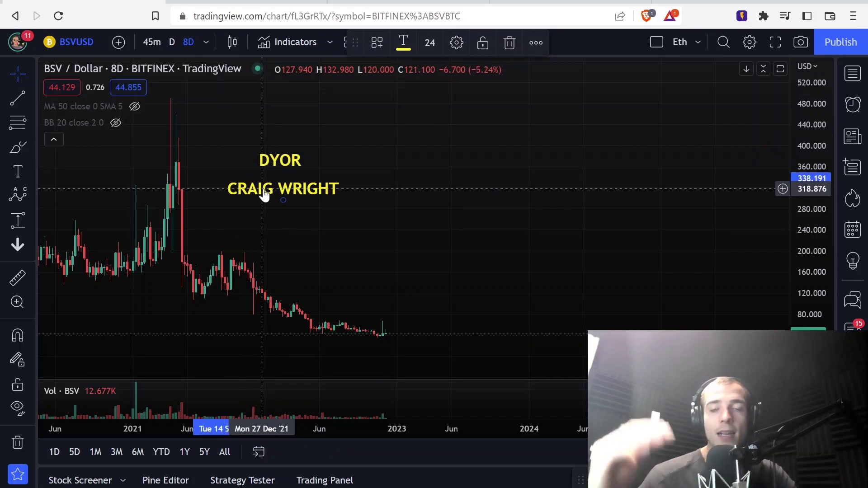
{"action": "left_click", "coordinate": [18, 147]}
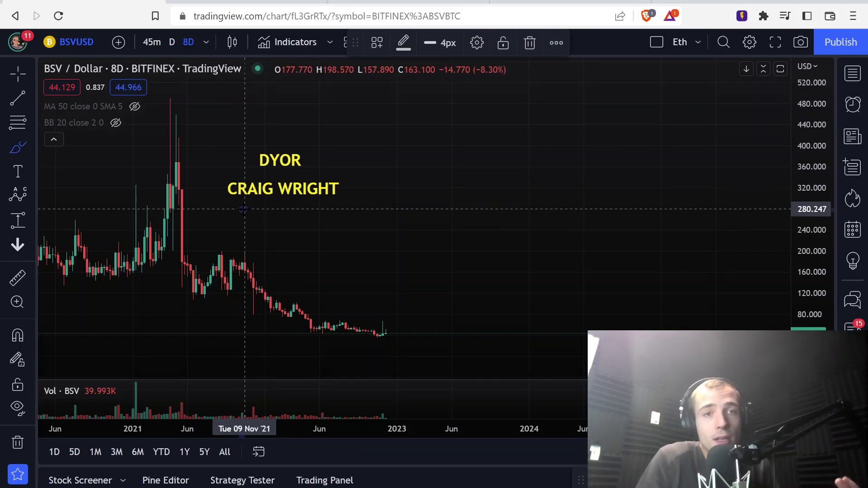
{"action": "mouse_move", "coordinate": [241, 211]}
{"action": "left_mouse_down"}
{"action": "mouse_move", "coordinate": [319, 215]}
{"action": "mouse_move", "coordinate": [210, 202]}
{"action": "mouse_move", "coordinate": [245, 212]}
{"action": "left_mouse_up"}
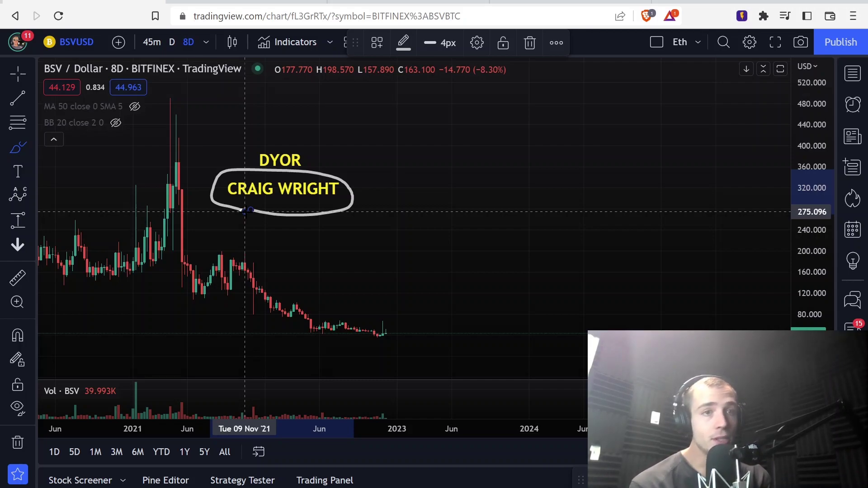
- Leave the YouTube channel page and return to the TradingView BSV/Dollar chart
{"action": "left_click", "coordinate": [18, 171]}
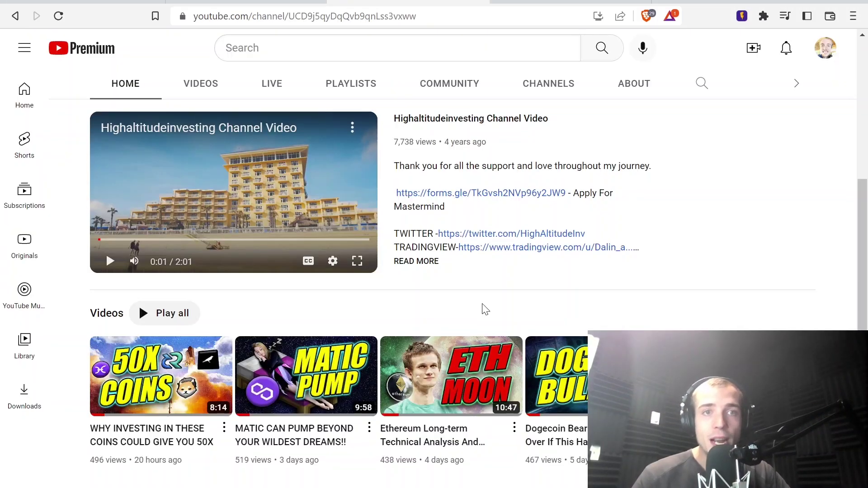
{"action": "scroll", "coordinate": [483, 306], "scroll_direction": "up", "scroll_amount": 3}
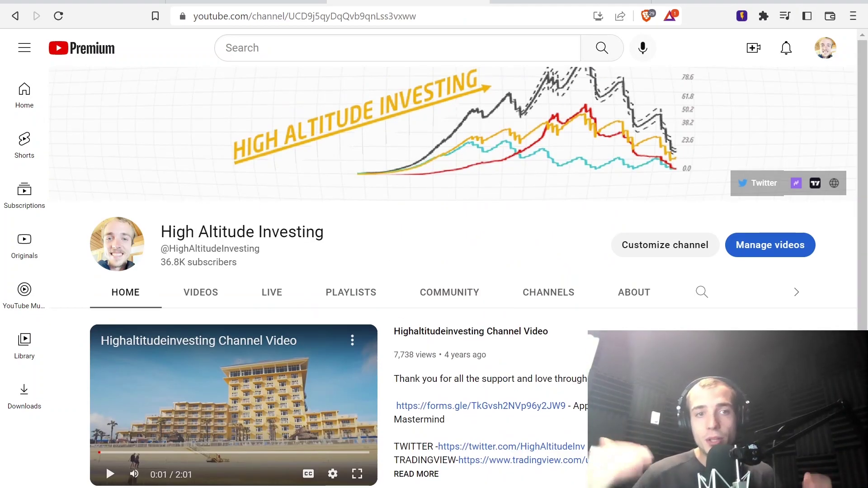
{"action": "scroll", "coordinate": [672, 232], "scroll_direction": "down", "scroll_amount": 3}
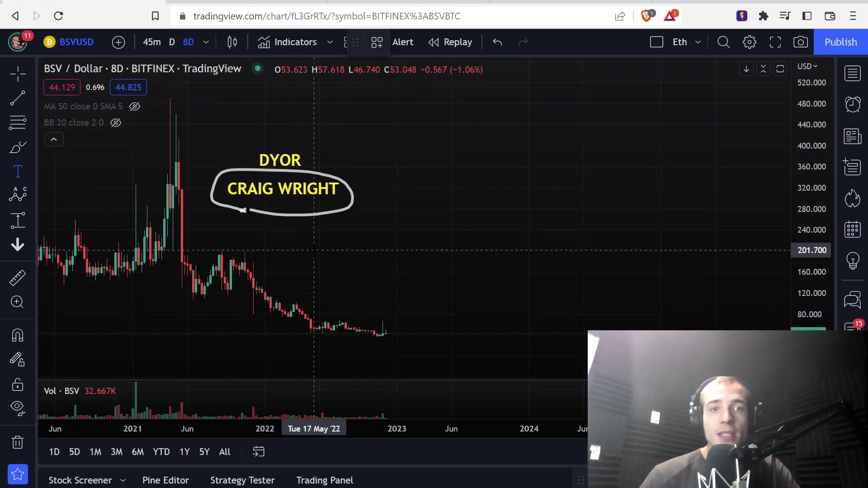
- Place a three-line VIP/MASTERMIND/EMAIL text label under DYOR, then delete the CRAIG WRIGHT label
{"action": "left_click", "coordinate": [314, 249]}
{"action": "type", "text": "VIP"}
{"action": "key", "text": "Return"}
{"action": "key", "text": "Return"}
{"action": "type", "text": "M"}
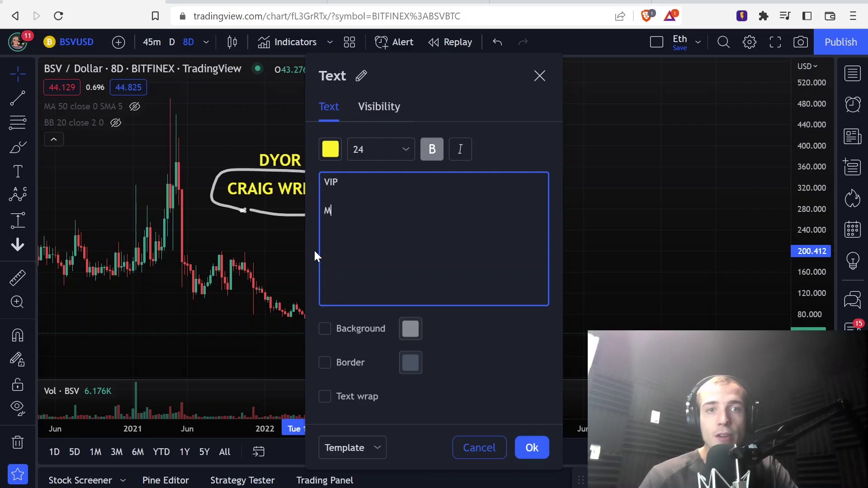
{"action": "type", "text": "ASTERMIND"}
{"action": "key", "text": "Return"}
{"action": "key", "text": "Return"}
{"action": "type", "text": "EM"}
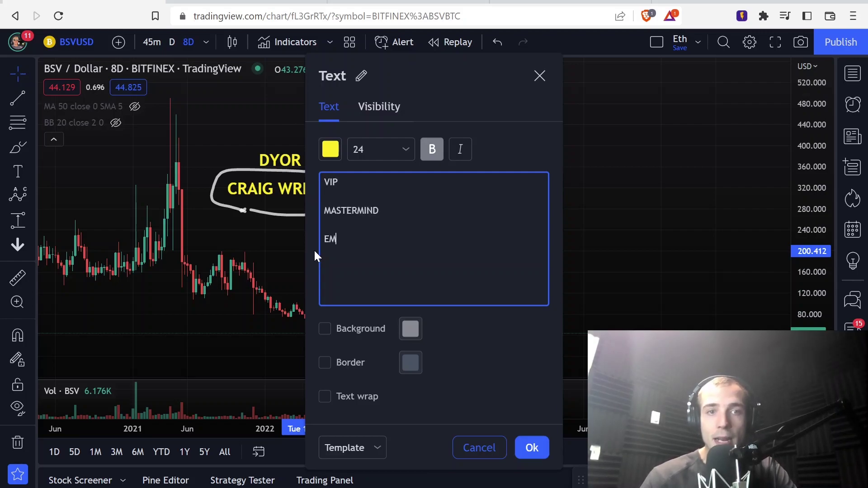
{"action": "type", "text": "AIL"}
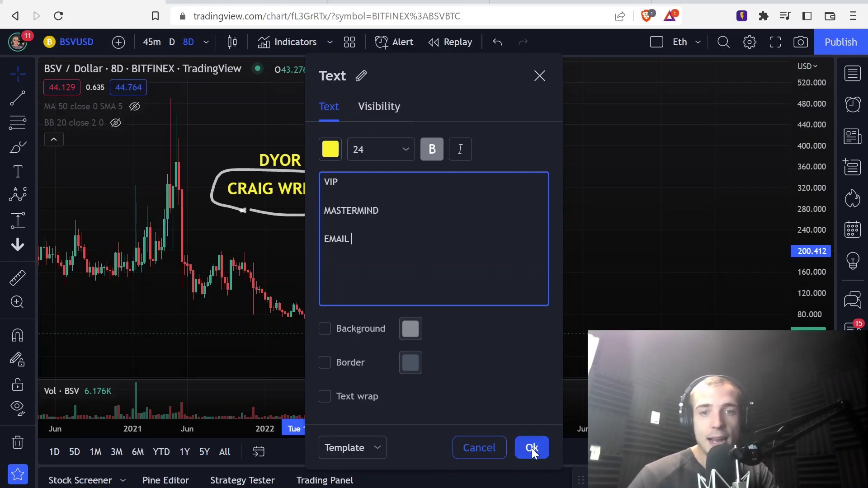
{"action": "left_click", "coordinate": [532, 448]}
{"action": "left_click_drag", "start_coordinate": [333, 278], "coordinate": [320, 235]}
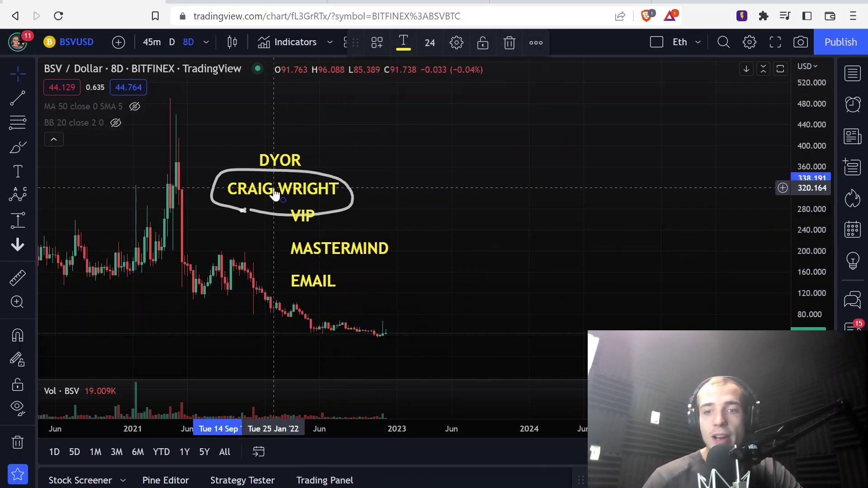
{"action": "key", "text": "Delete"}
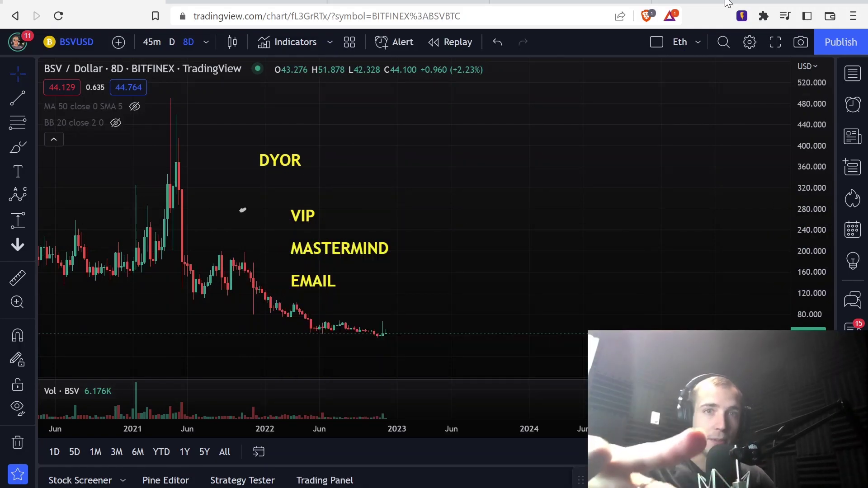